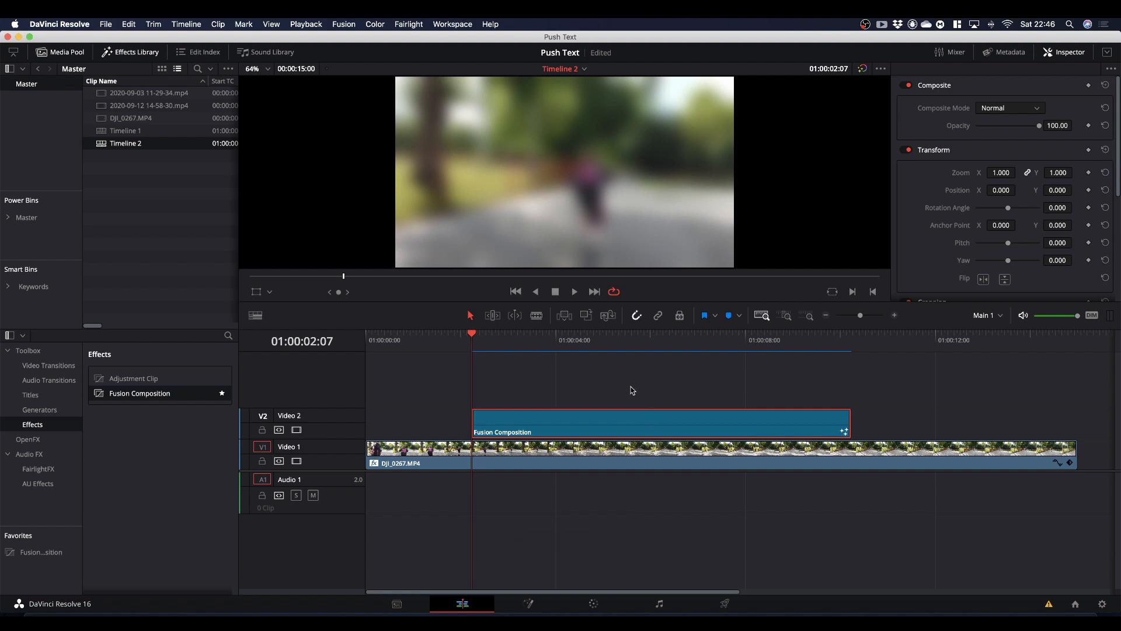
Delete the existing Fusion Composition clip from Video 2
{"action": "left_click", "coordinate": [595, 381]}
{"action": "left_click_drag", "start_coordinate": [596, 383], "coordinate": [621, 413]}
{"action": "key", "text": "BackSpace"}
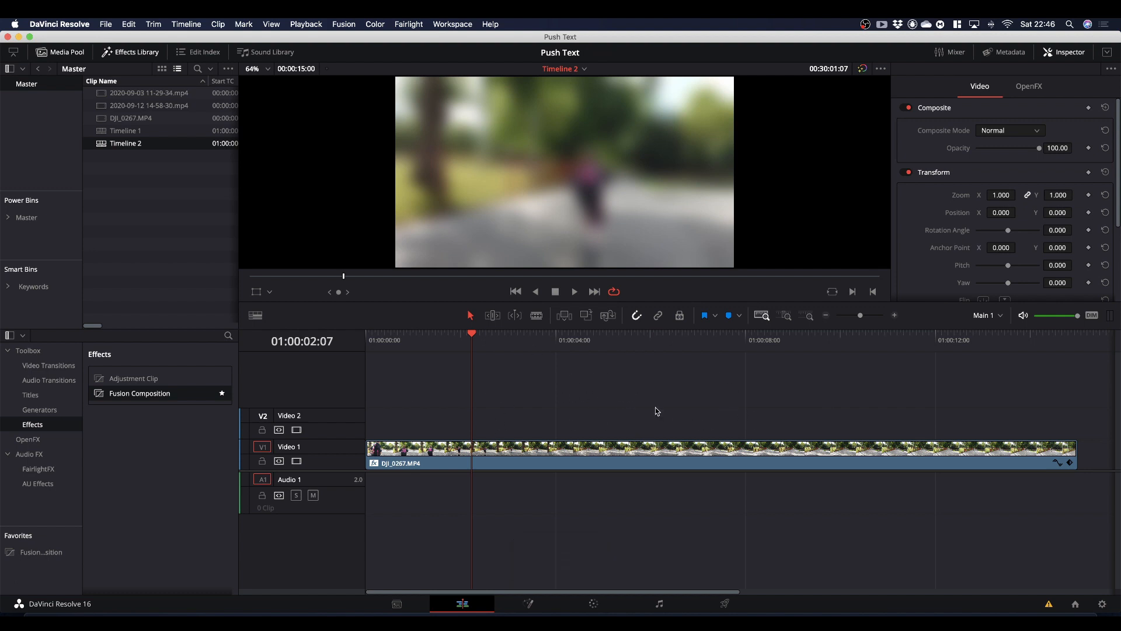
Place a new Fusion Composition on V2 above the DJI_0267 footage, with the playhead inside it
{"action": "left_click", "coordinate": [138, 54]}
{"action": "left_click", "coordinate": [138, 53]}
{"action": "left_click", "coordinate": [36, 428]}
{"action": "left_click_drag", "start_coordinate": [130, 397], "coordinate": [501, 419]}
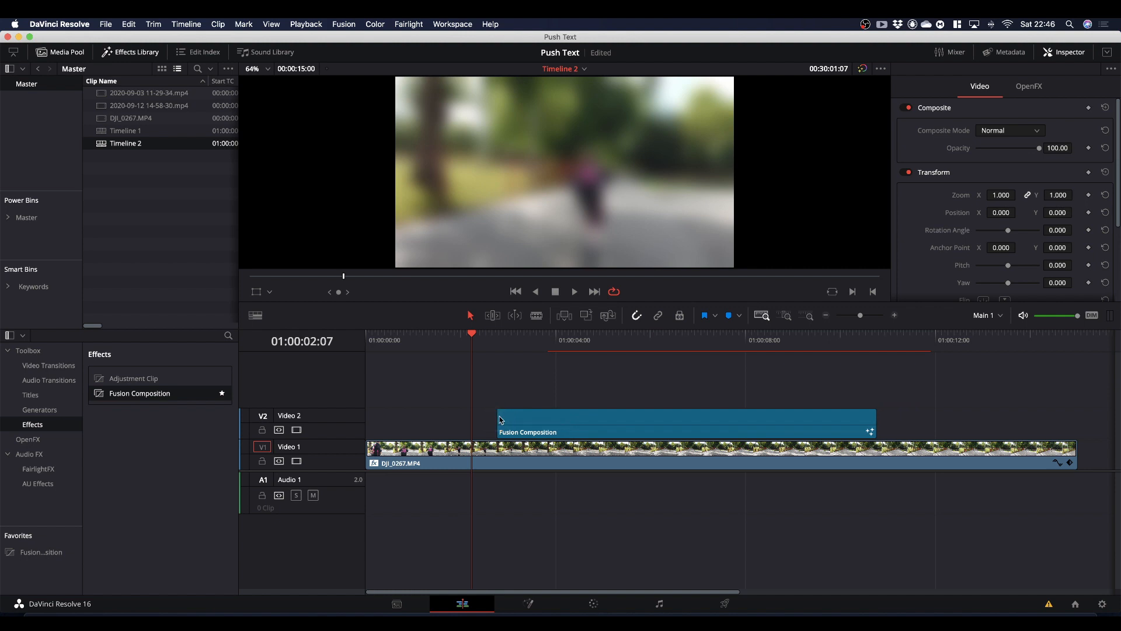
{"action": "left_click_drag", "start_coordinate": [471, 334], "coordinate": [591, 365]}
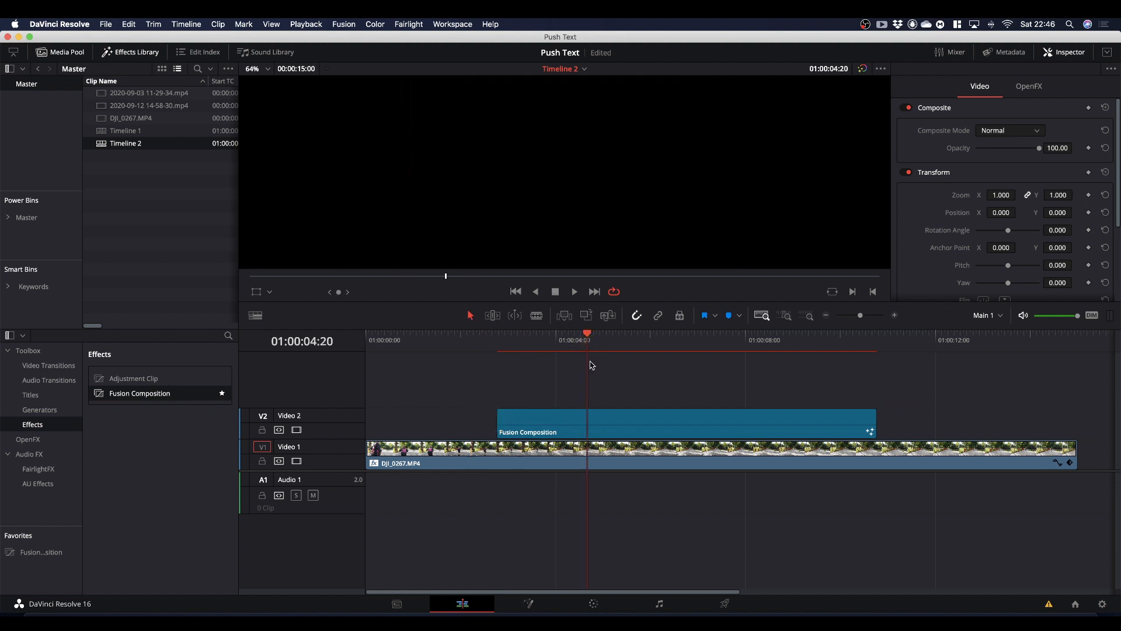
{"action": "left_click", "coordinate": [606, 419]}
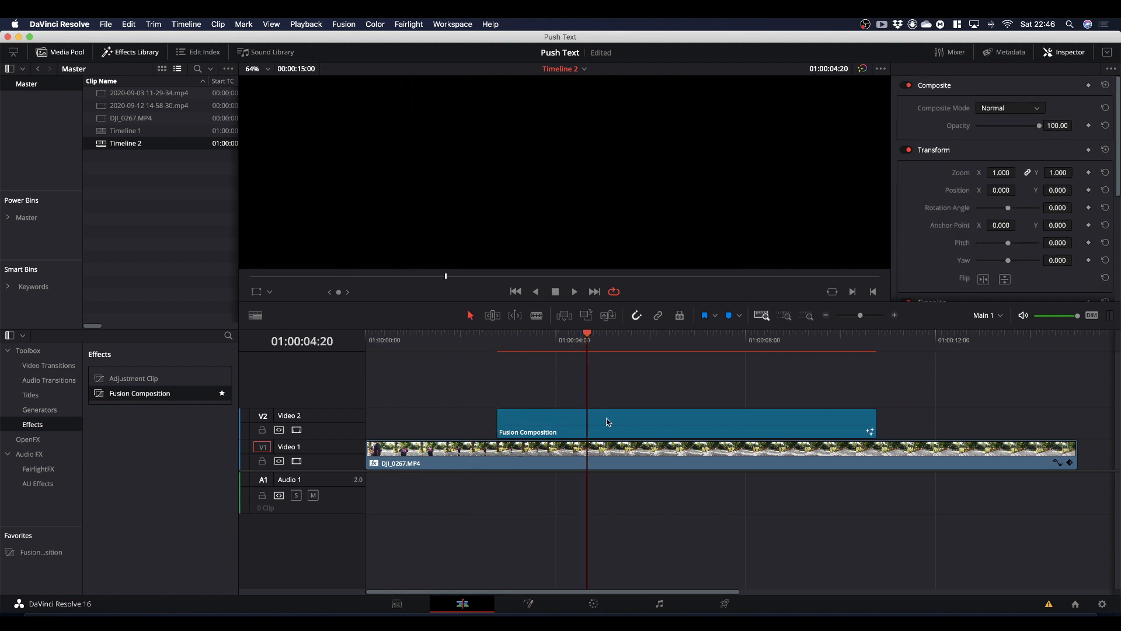
Open the clip on the Fusion page and move MediaOut1 to the lower right
{"action": "left_click", "coordinate": [530, 605]}
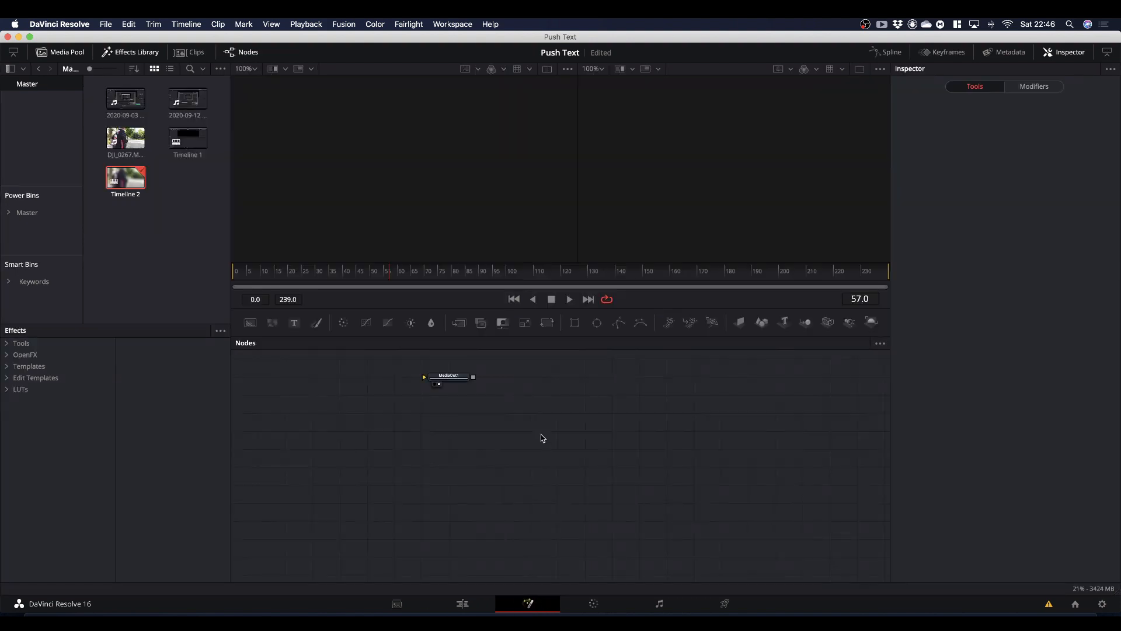
{"action": "left_click_drag", "start_coordinate": [453, 379], "coordinate": [782, 466]}
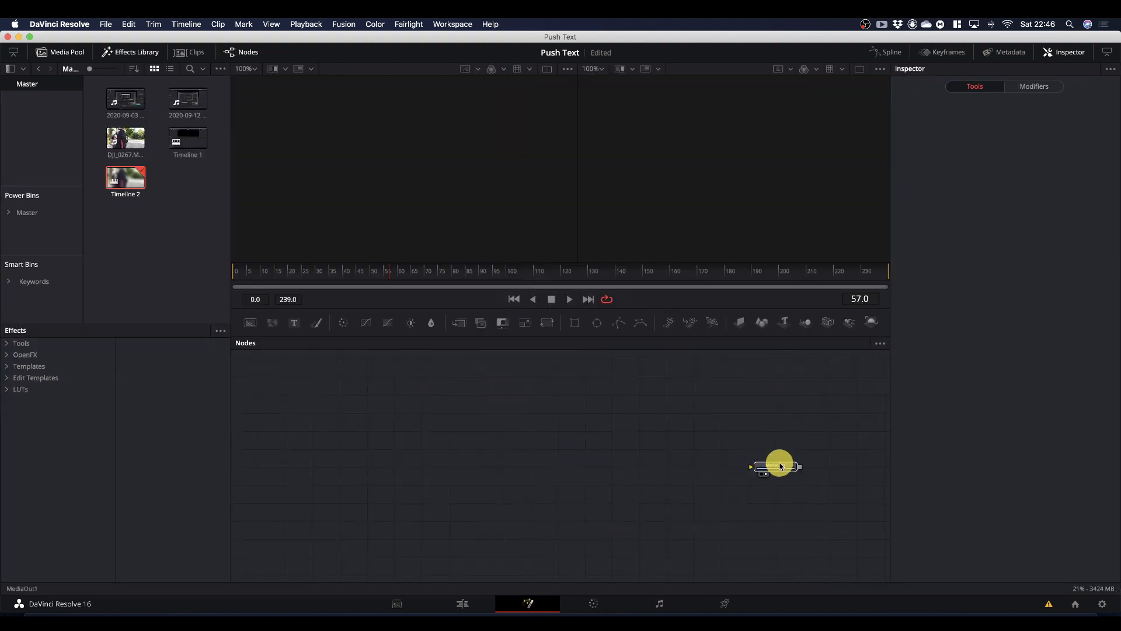
{"action": "left_click", "coordinate": [777, 464]}
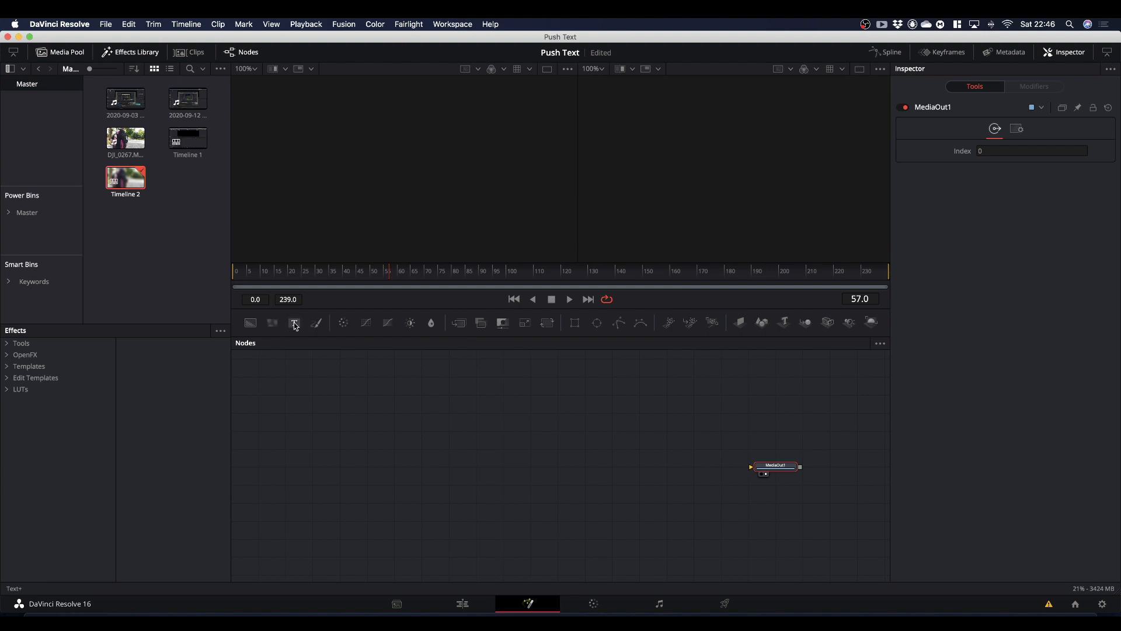
Add two Text+ nodes, Text1 and Text2, and select Text1
{"action": "left_click_drag", "start_coordinate": [295, 325], "coordinate": [421, 412]}
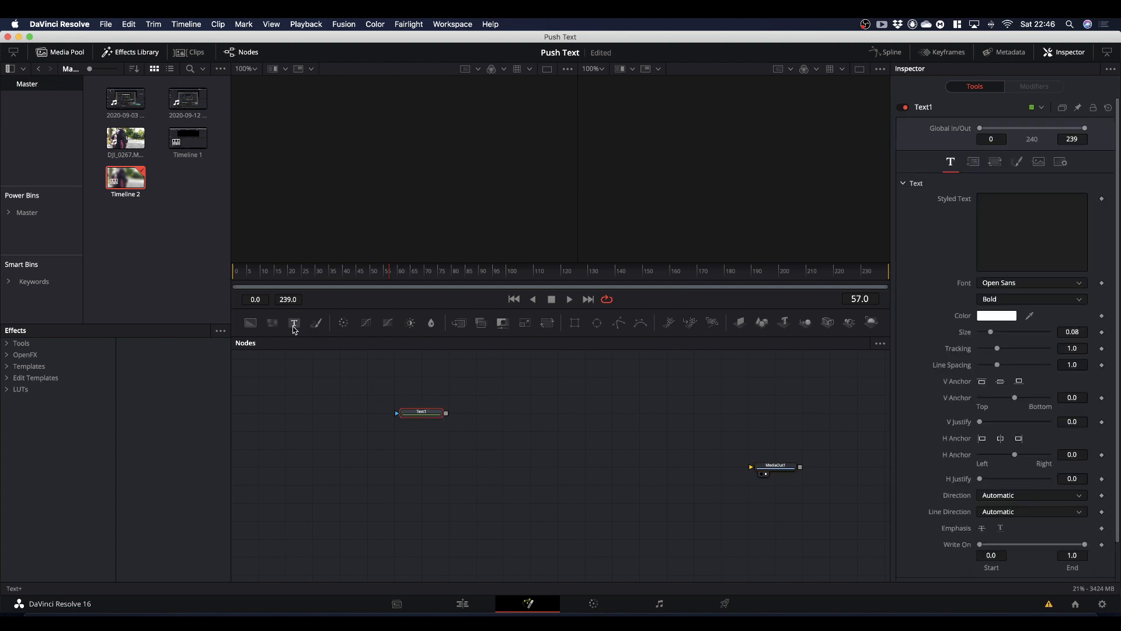
{"action": "left_click_drag", "start_coordinate": [295, 330], "coordinate": [422, 448]}
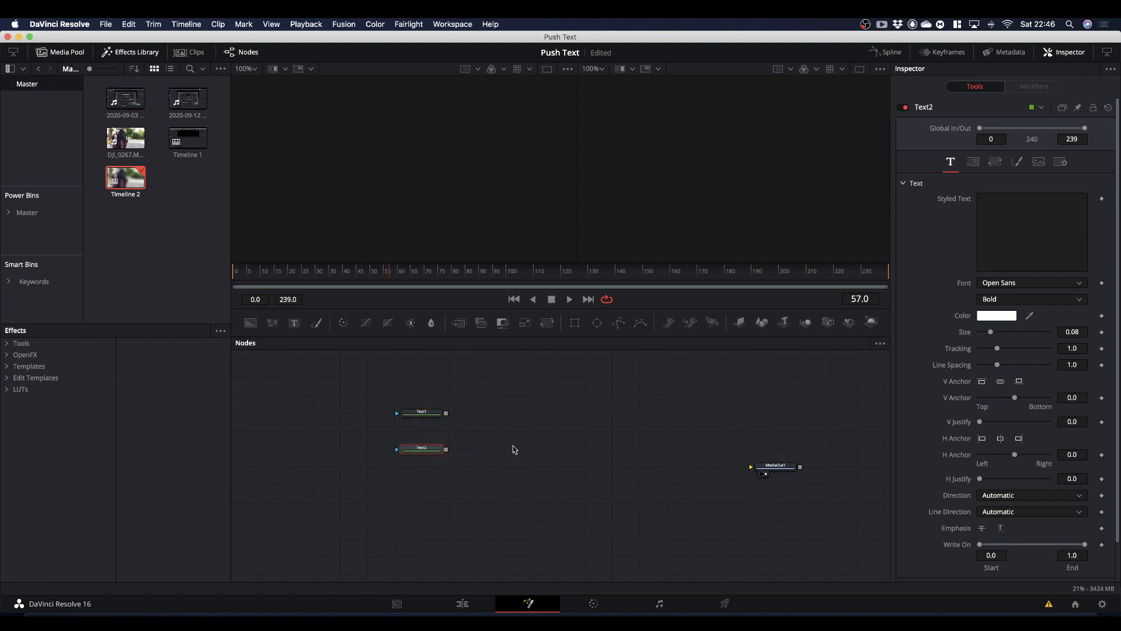
{"action": "left_click", "coordinate": [422, 412]}
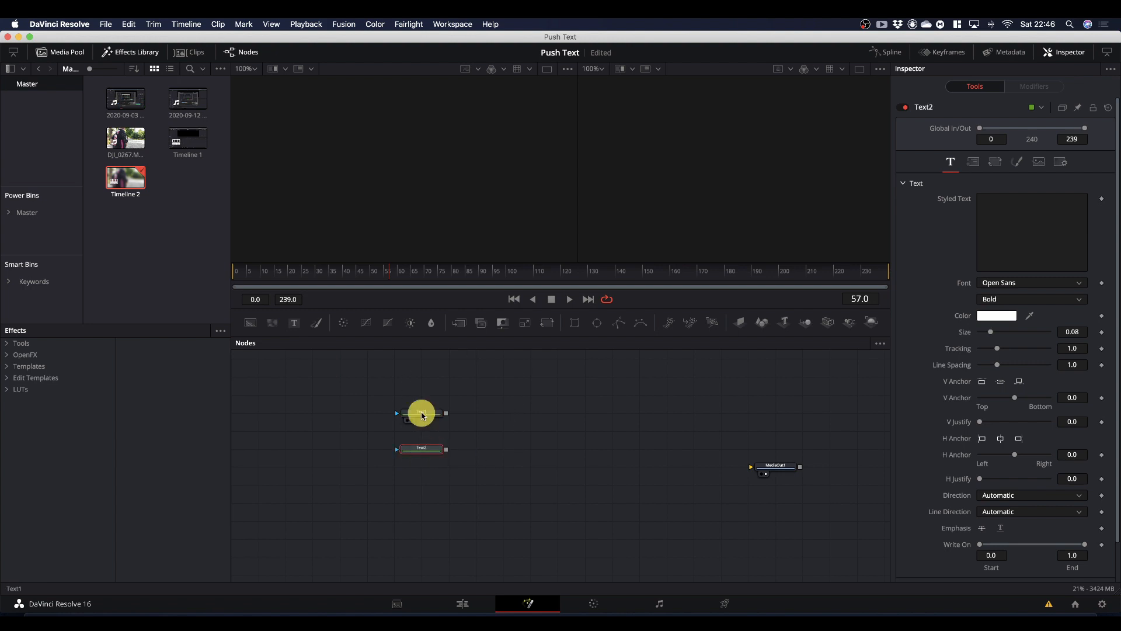
{"action": "left_click", "coordinate": [997, 231]}
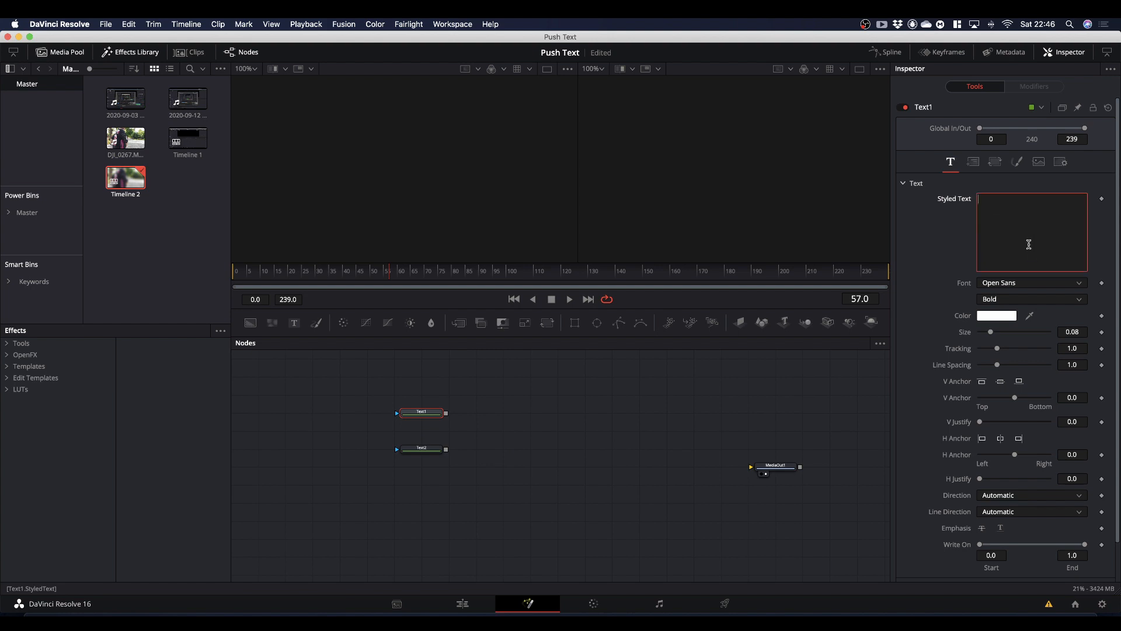
{"action": "type", "text": "Simo"}
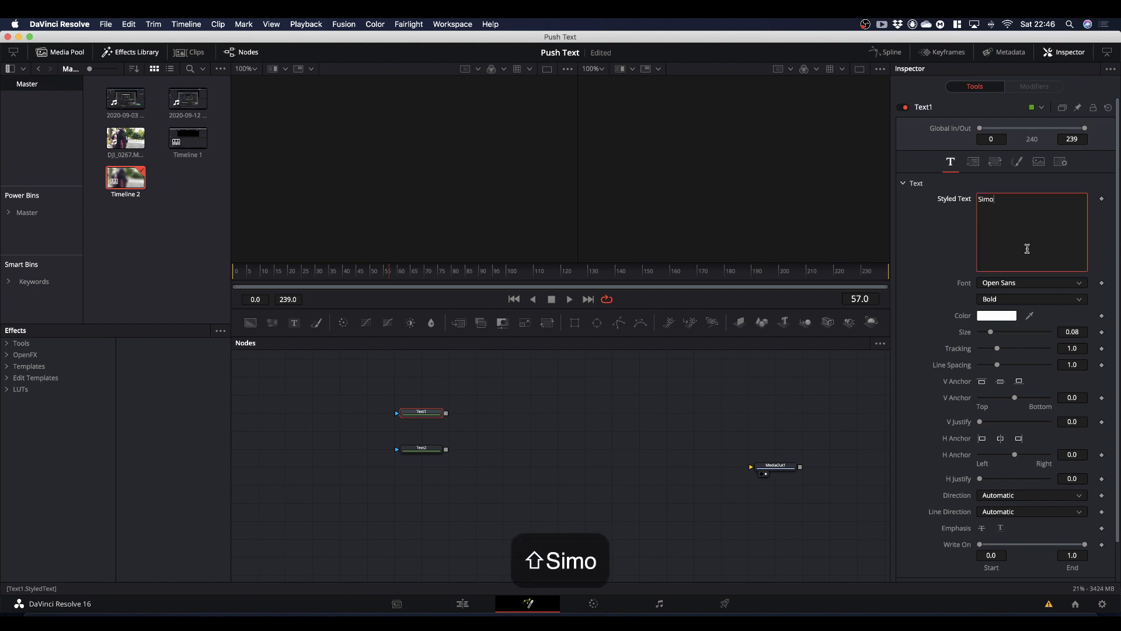
{"action": "type", "text": "n Stansfield"}
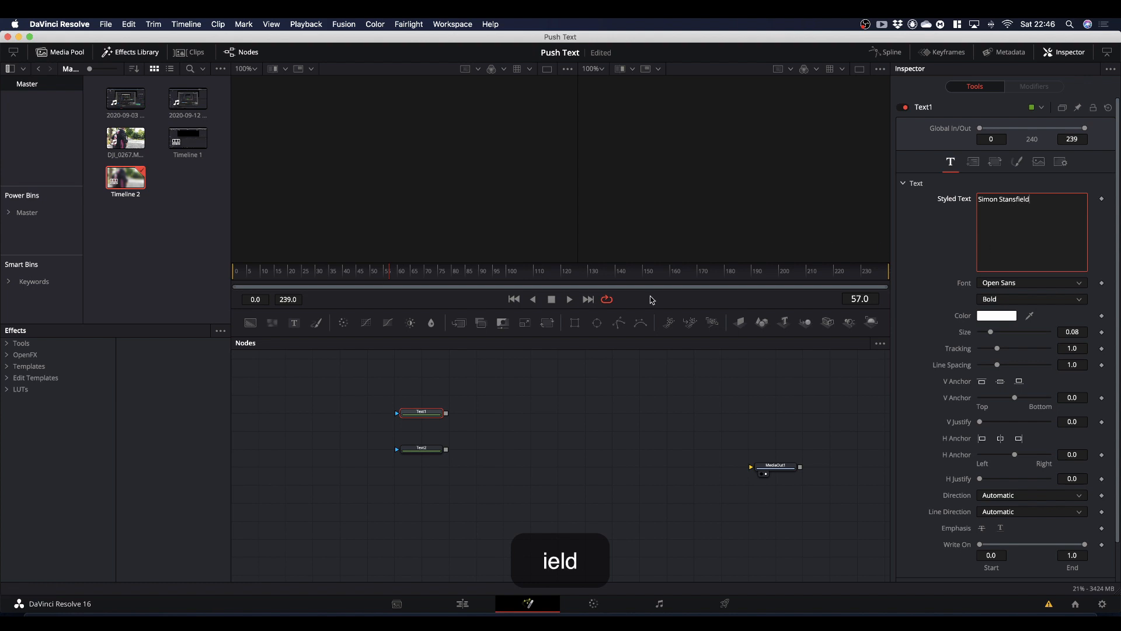
{"action": "left_click_drag", "start_coordinate": [414, 418], "coordinate": [334, 173]}
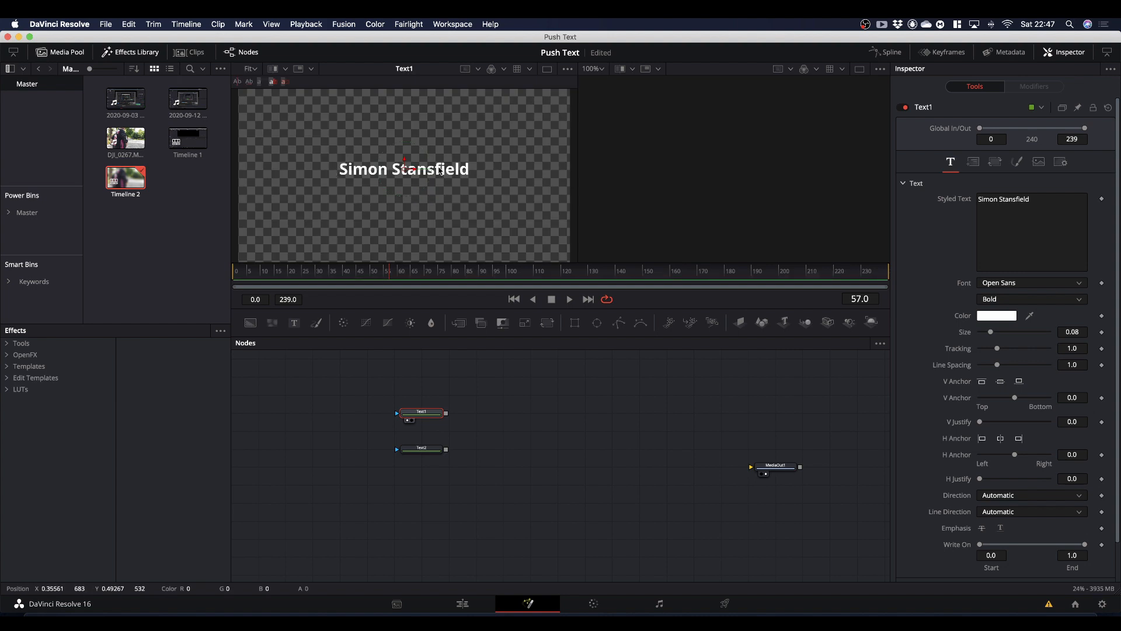
Set Text1's font to Rubik in the Black Italic style
{"action": "left_click", "coordinate": [1013, 284]}
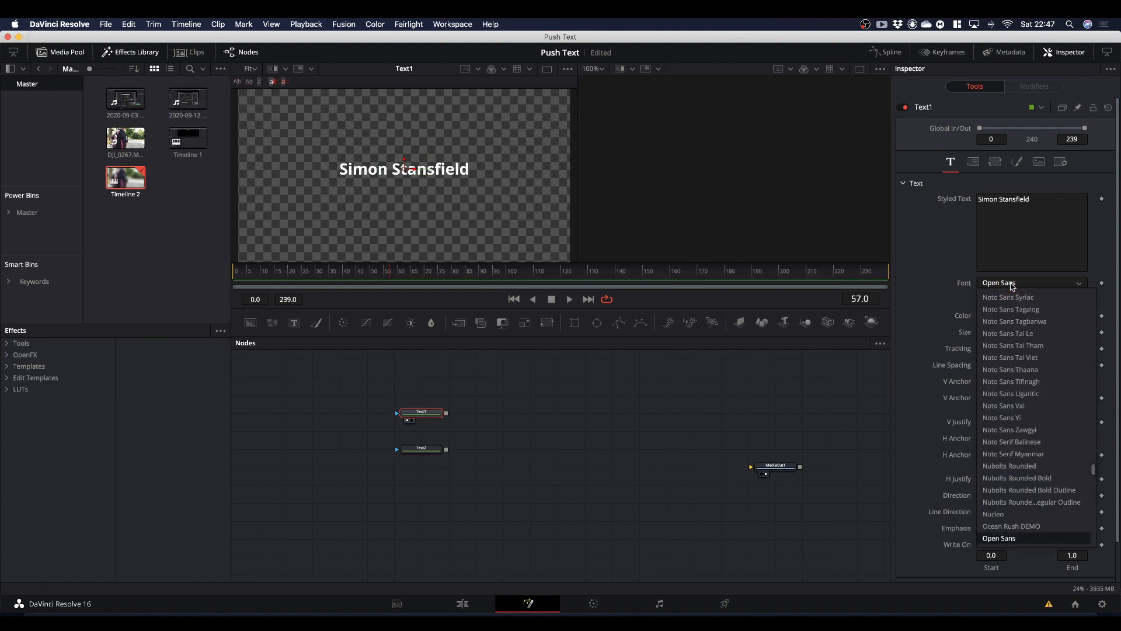
{"action": "type", "text": "ru"}
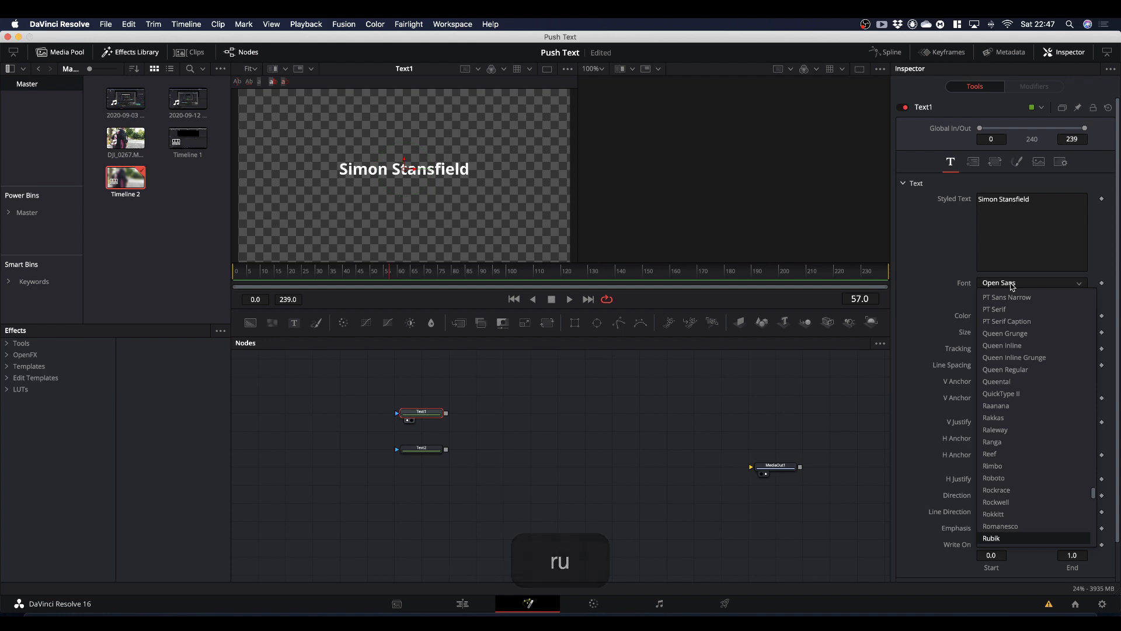
{"action": "key", "text": "Return"}
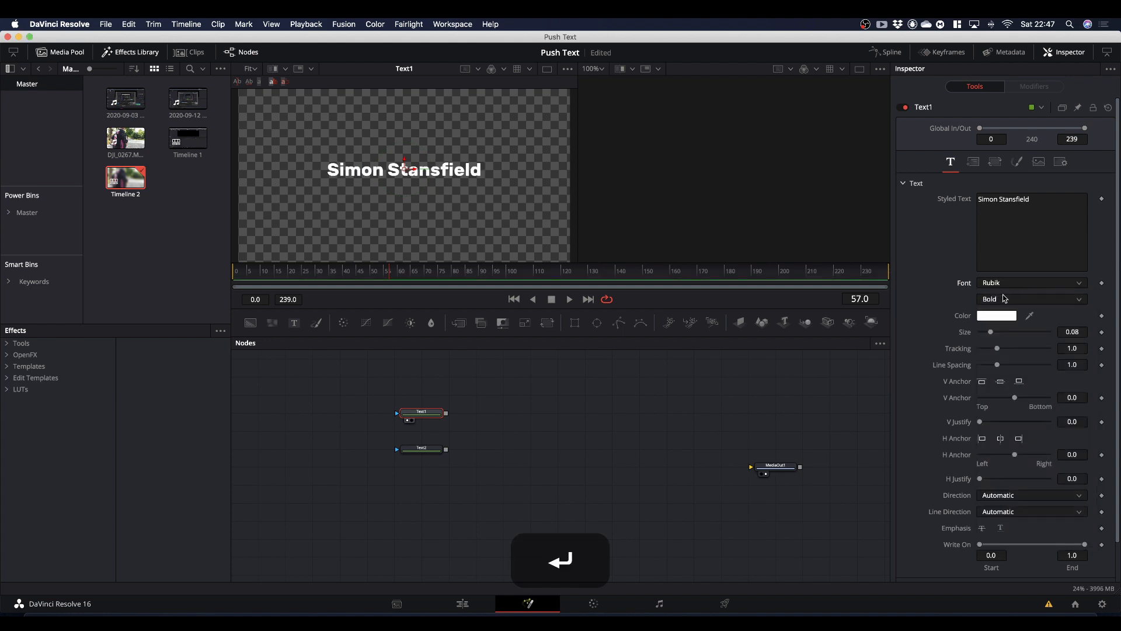
{"action": "left_click", "coordinate": [1000, 299]}
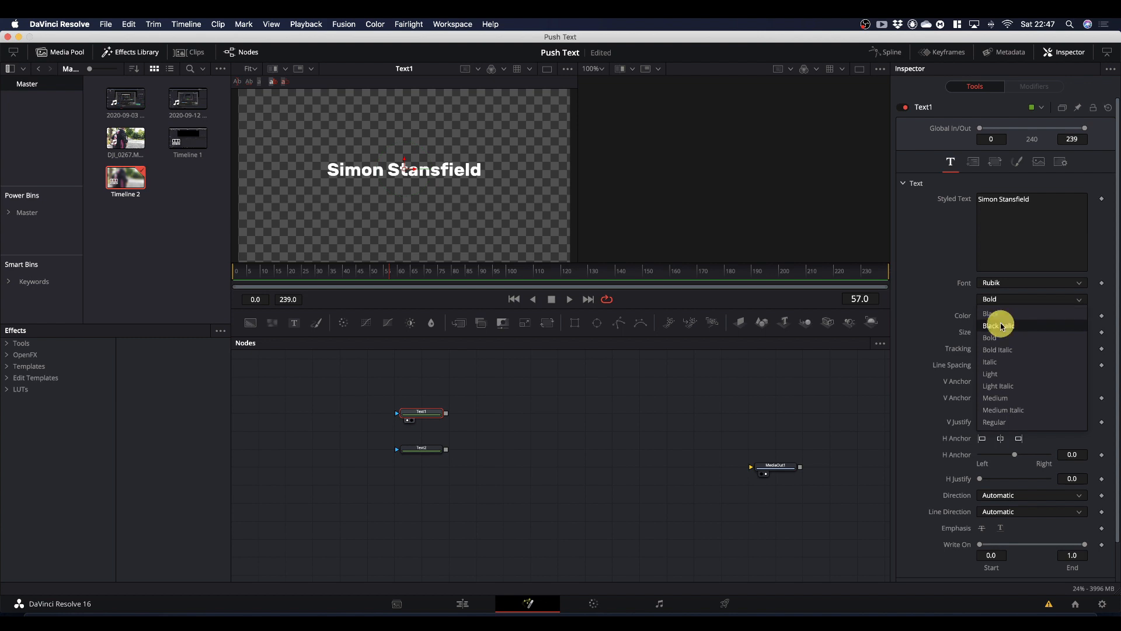
{"action": "left_click", "coordinate": [1000, 325]}
Colour the name red and anchor it horizontally to the right
{"action": "left_click", "coordinate": [996, 316]}
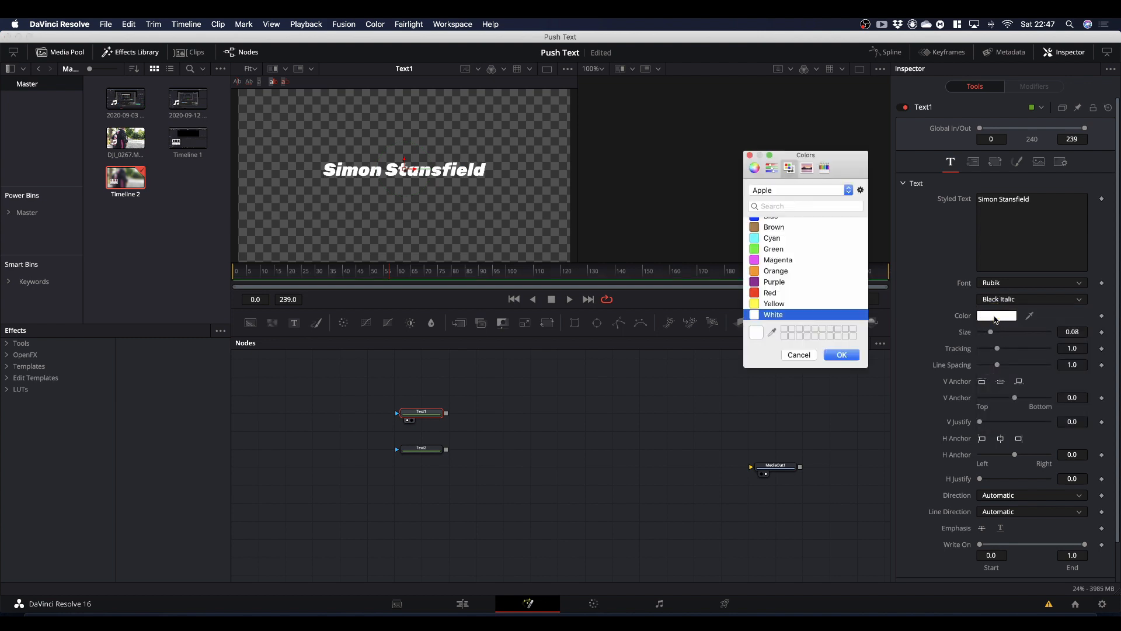
{"action": "left_click", "coordinate": [769, 293]}
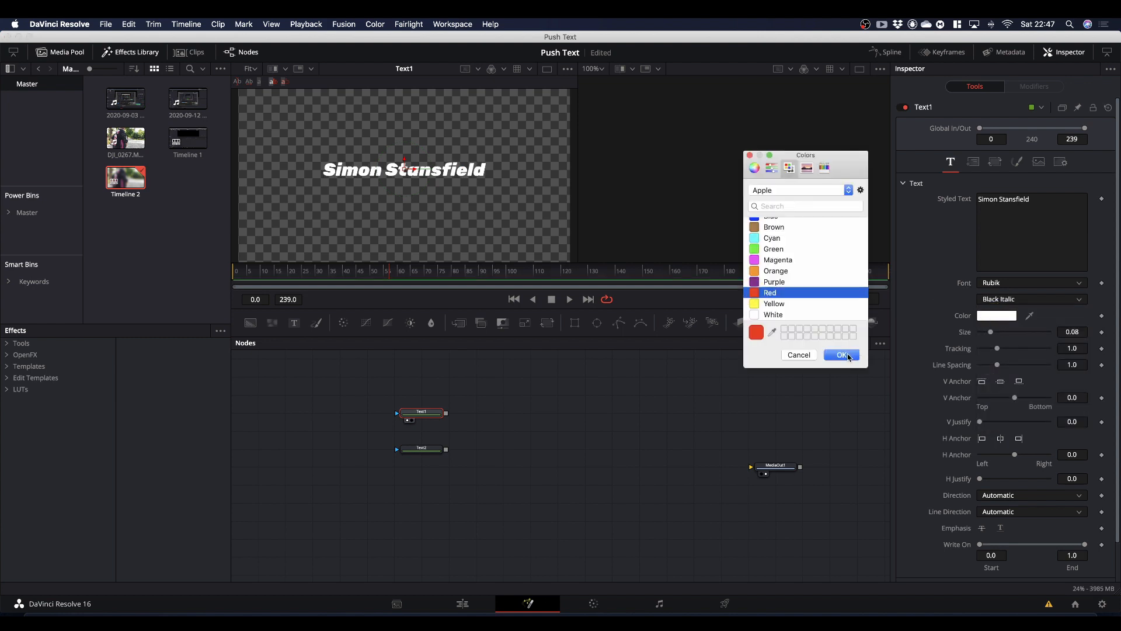
{"action": "left_click", "coordinate": [846, 355]}
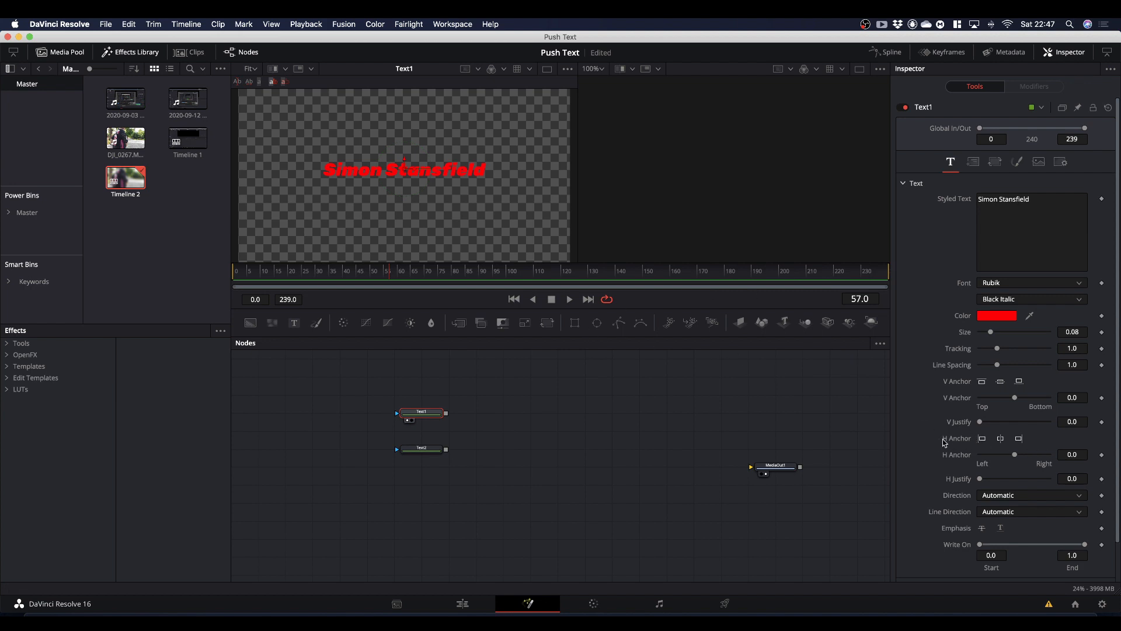
{"action": "left_click", "coordinate": [1020, 440]}
{"action": "left_click", "coordinate": [428, 451]}
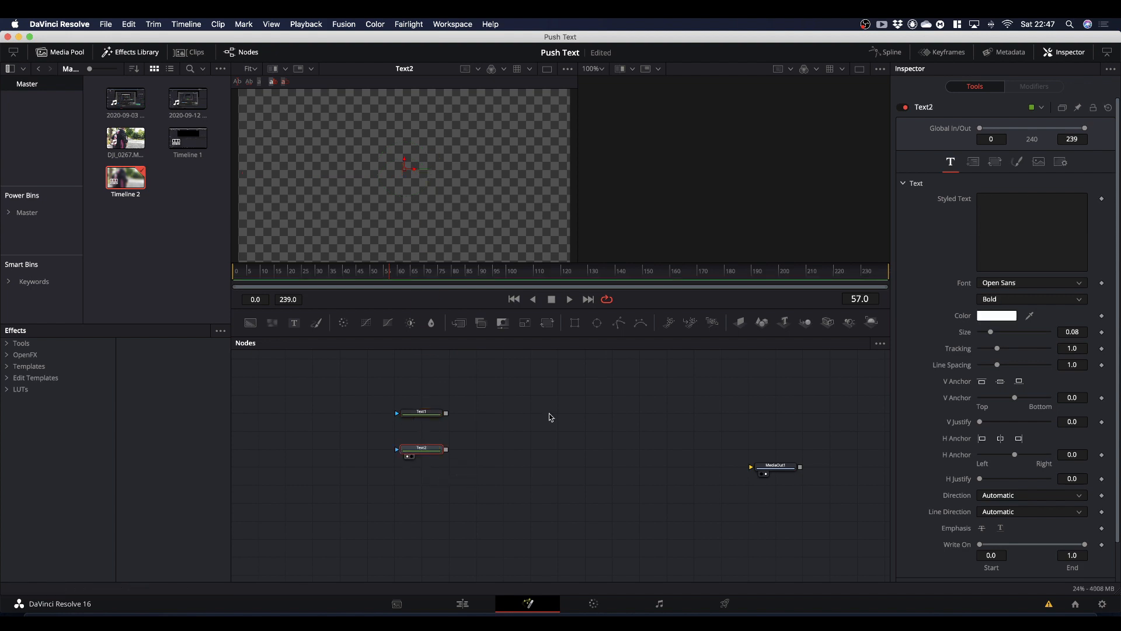
Enter 'Photo', 'Video', 'Tutorials' and 'and More' on four lines in Text2
{"action": "left_click", "coordinate": [1005, 210]}
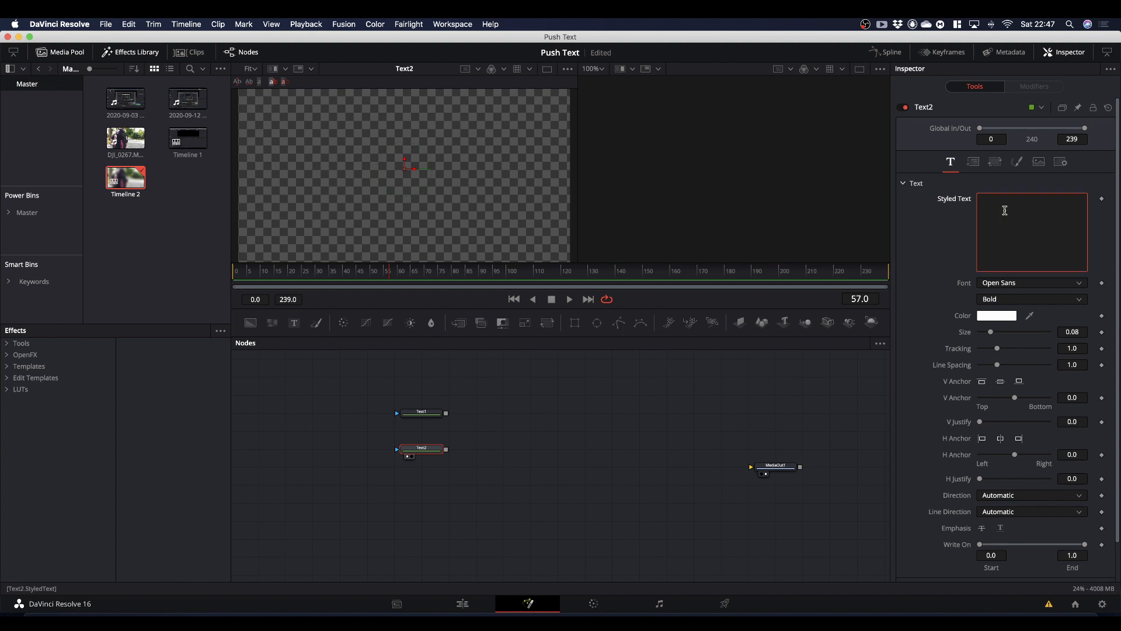
{"action": "key", "text": "shift"}
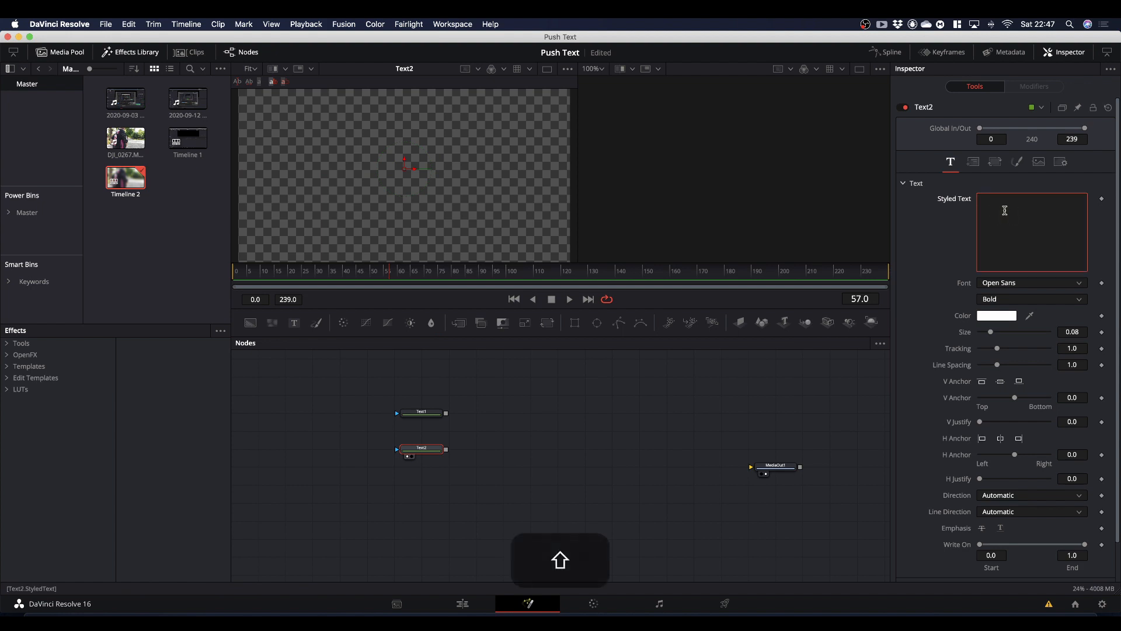
{"action": "type", "text": "Photo"}
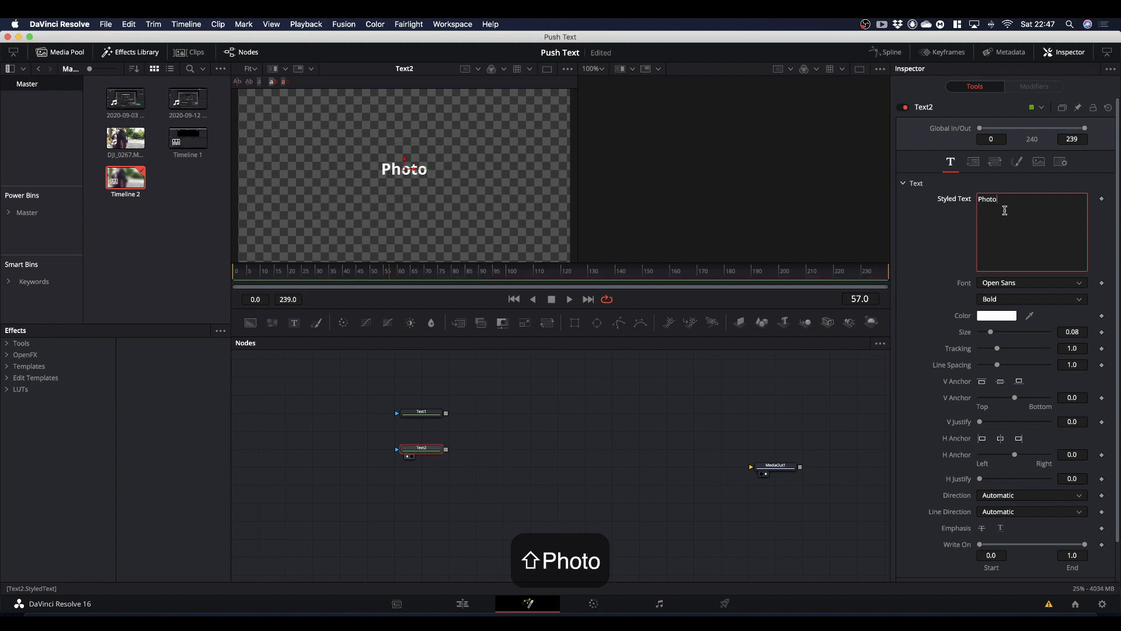
{"action": "key", "text": "Return"}
{"action": "type", "text": "Vi"}
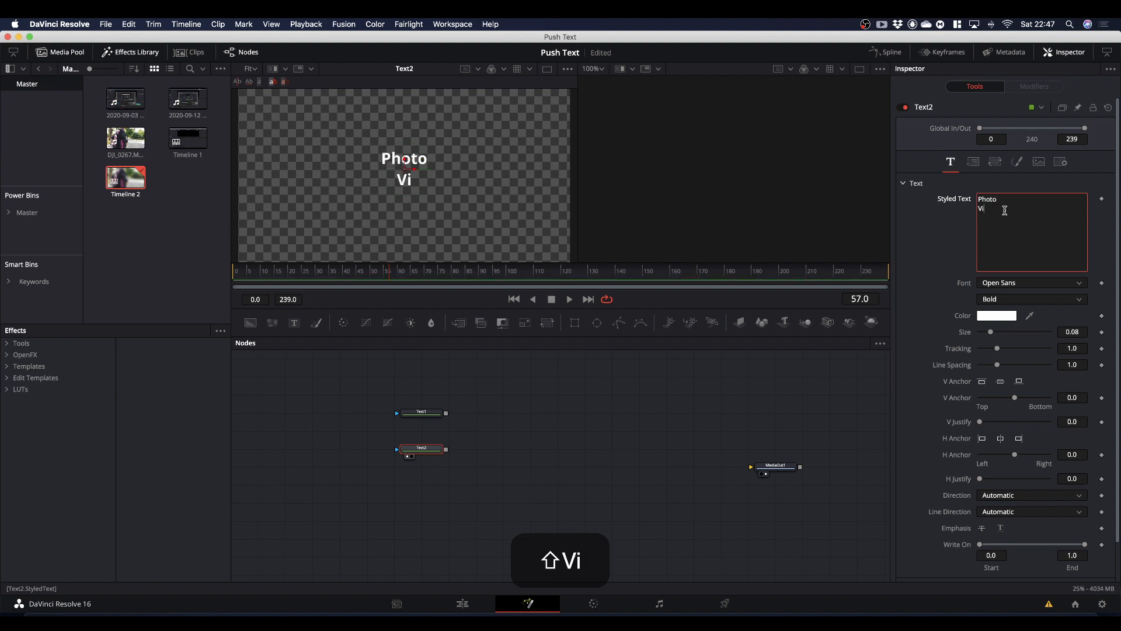
{"action": "type", "text": "deo"}
{"action": "key", "text": "Return"}
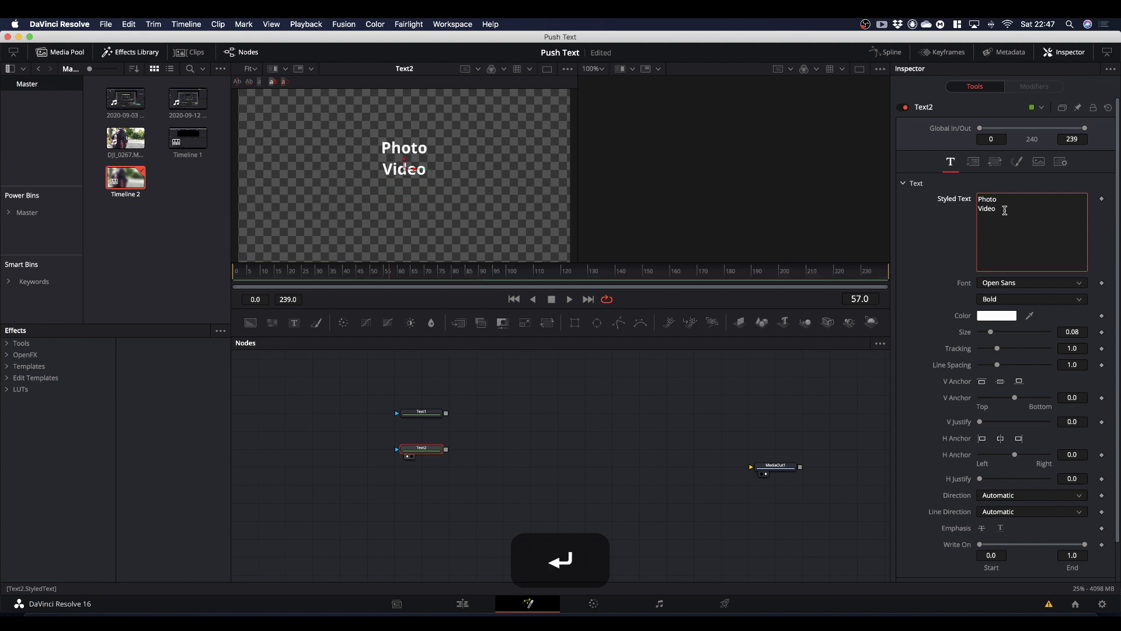
{"action": "type", "text": "T"}
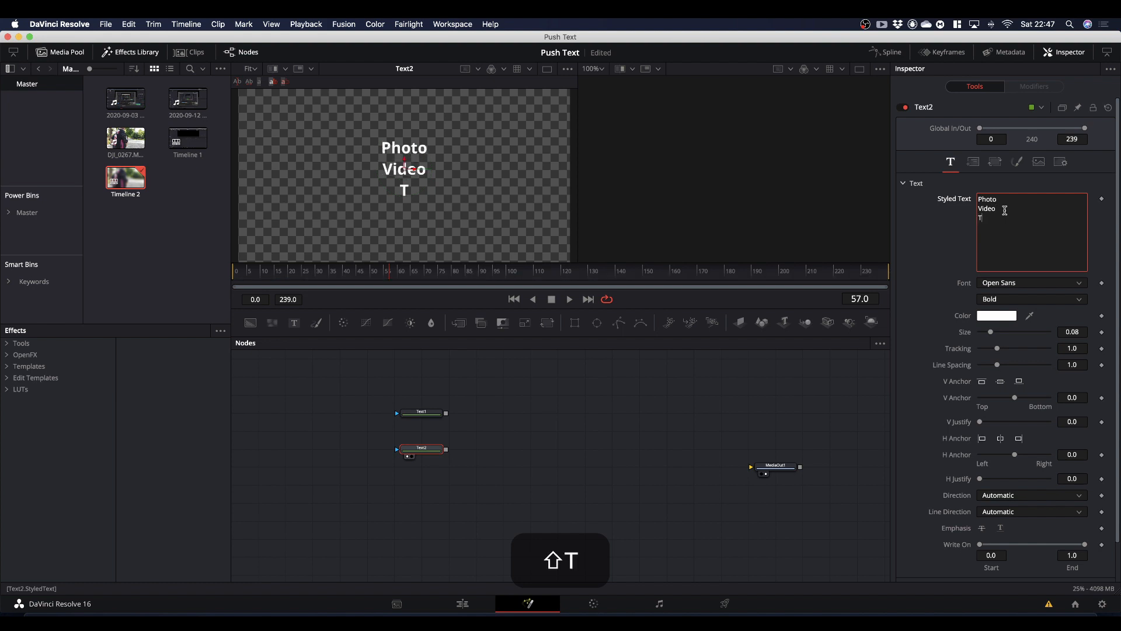
{"action": "type", "text": "utorials"}
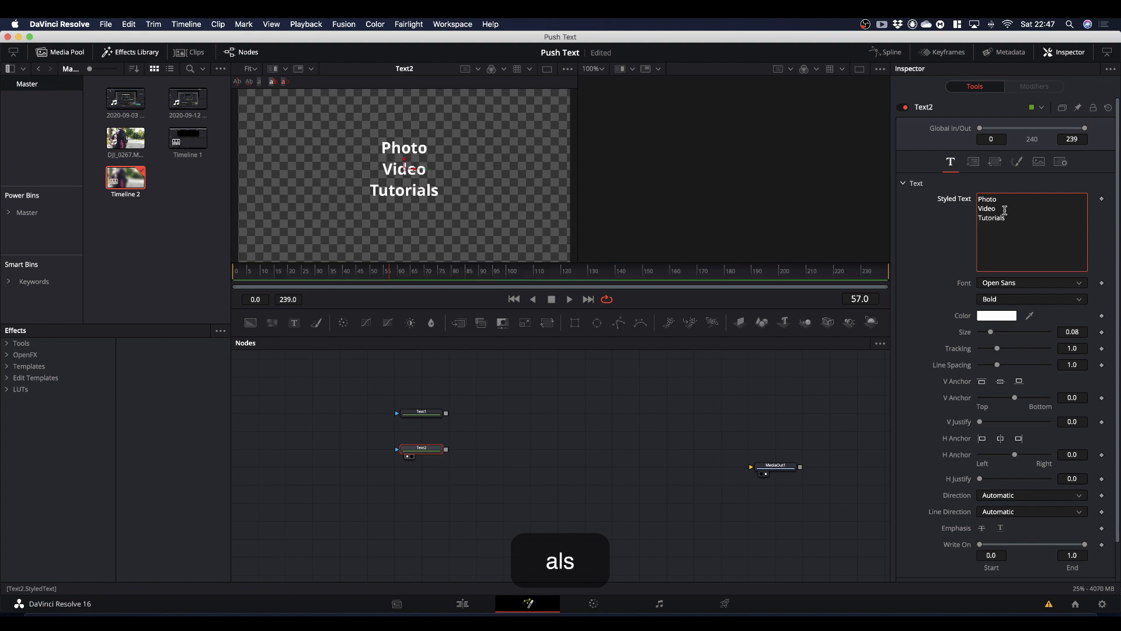
{"action": "key", "text": "Return"}
{"action": "type", "text": "and "}
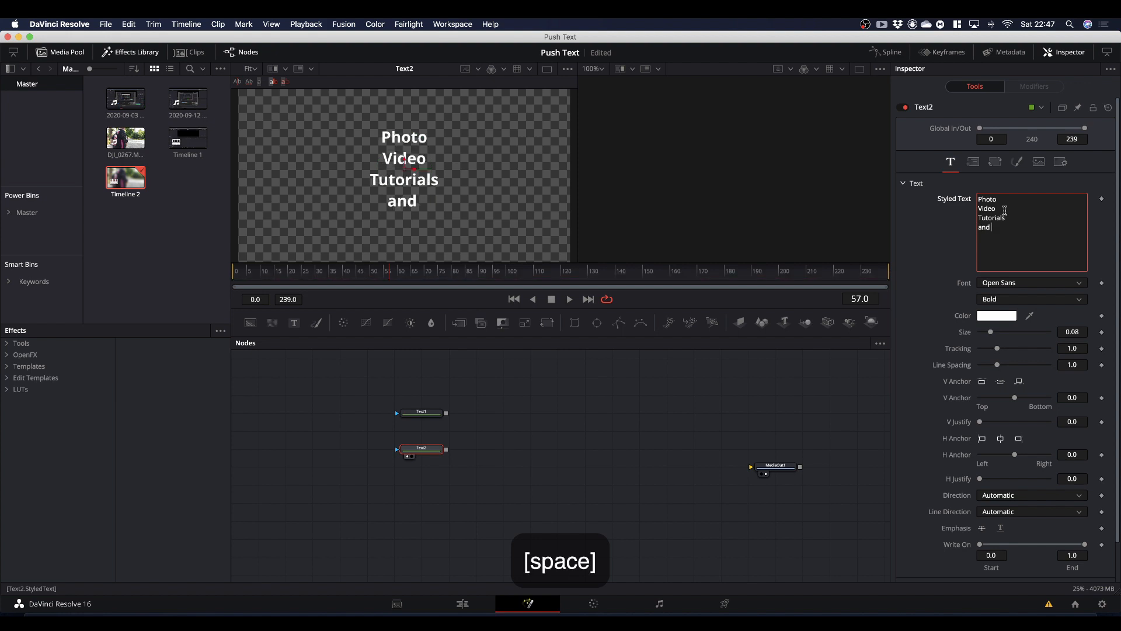
{"action": "type", "text": "More"}
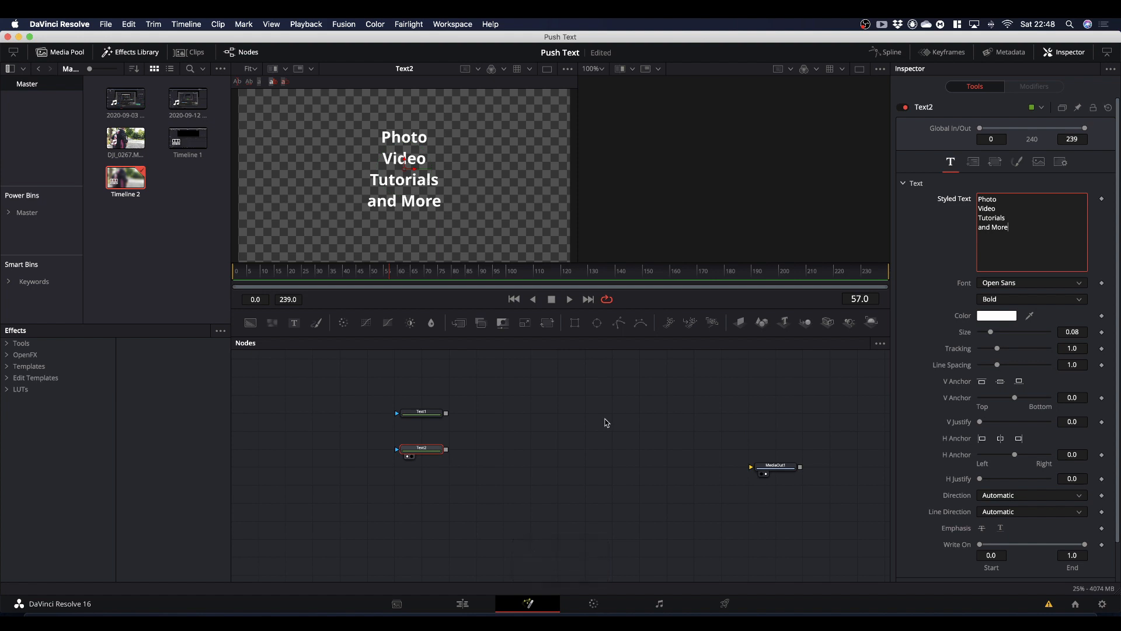
Set Text2's font to Rubik
{"action": "left_click", "coordinate": [1015, 283]}
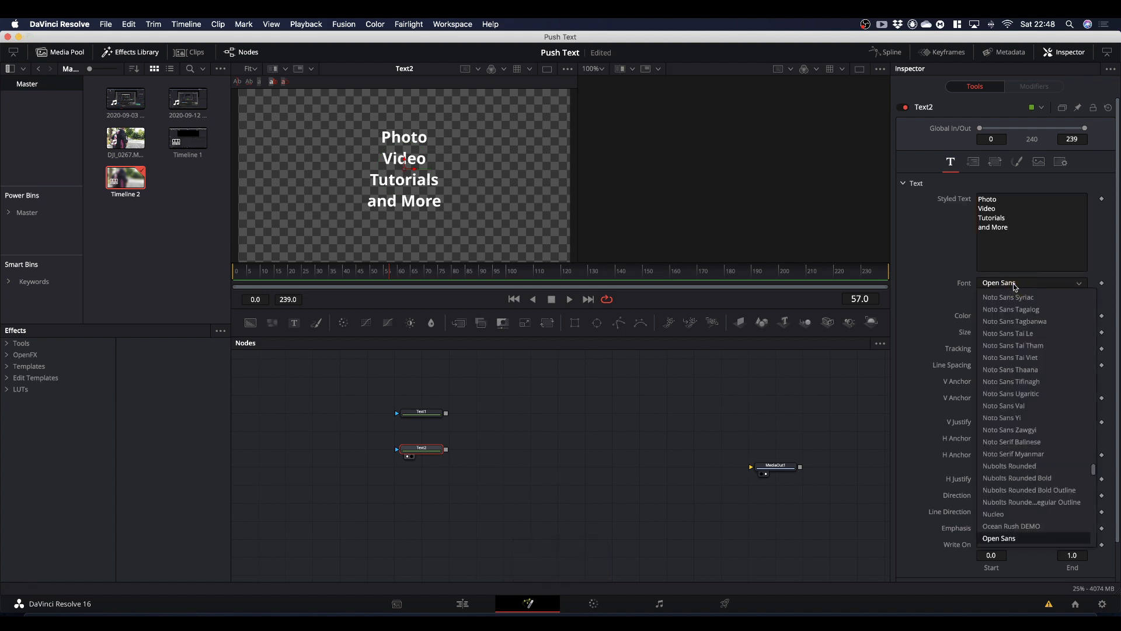
{"action": "type", "text": "ru"}
{"action": "key", "text": "Return"}
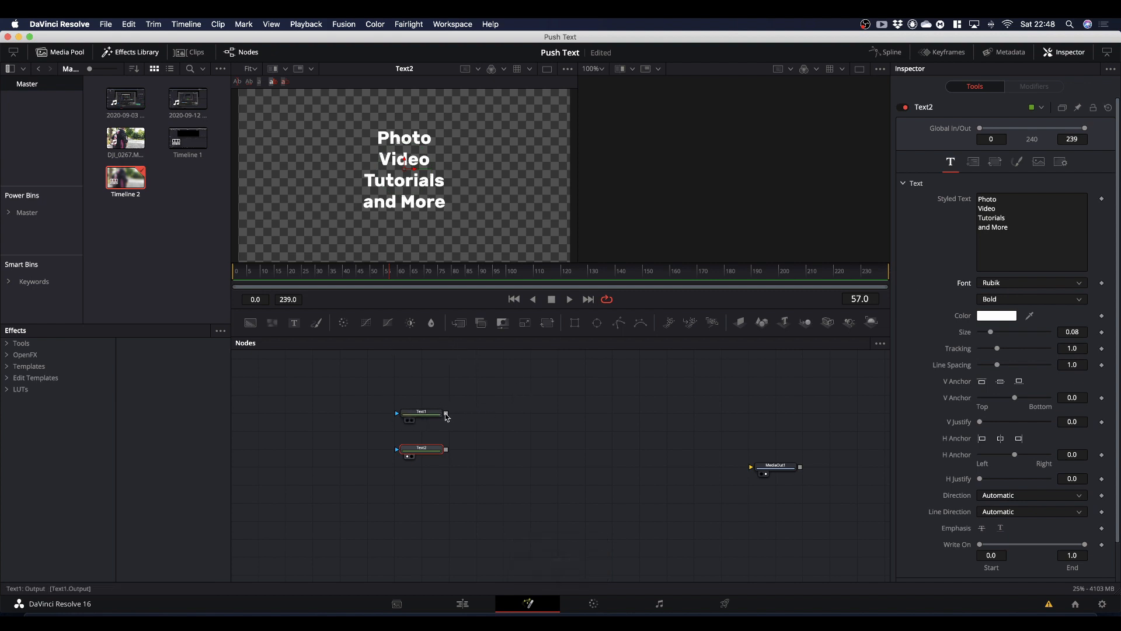
Merge Text1 with Text2 through Merge1 and anchor Text2 to the left
{"action": "left_click_drag", "start_coordinate": [446, 414], "coordinate": [439, 215]}
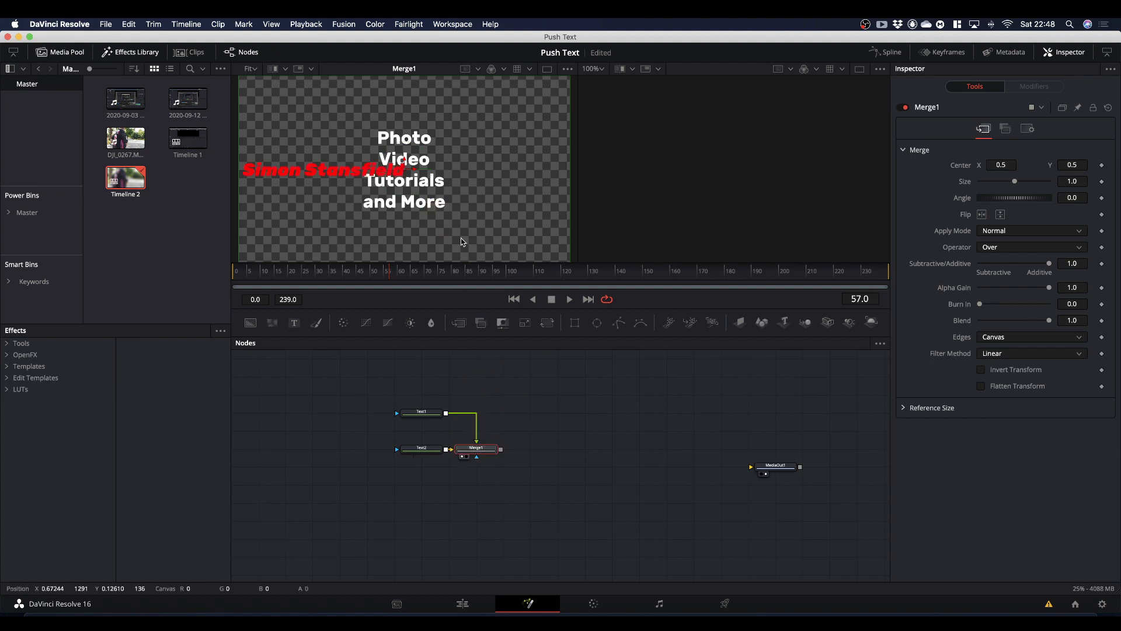
{"action": "left_click", "coordinate": [421, 450]}
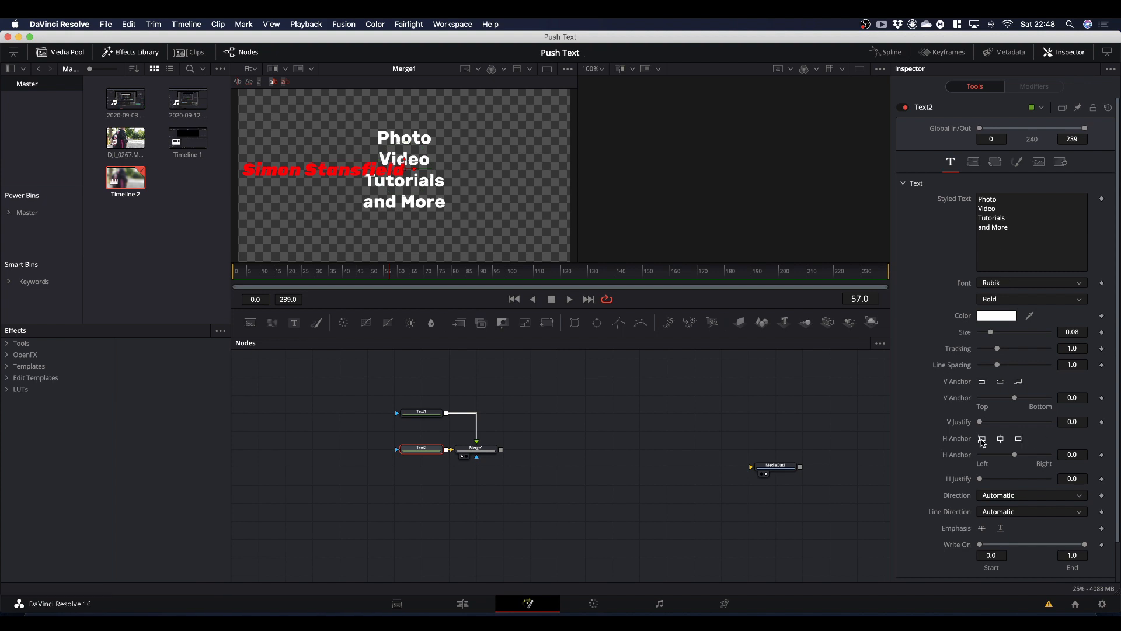
{"action": "left_click", "coordinate": [983, 442]}
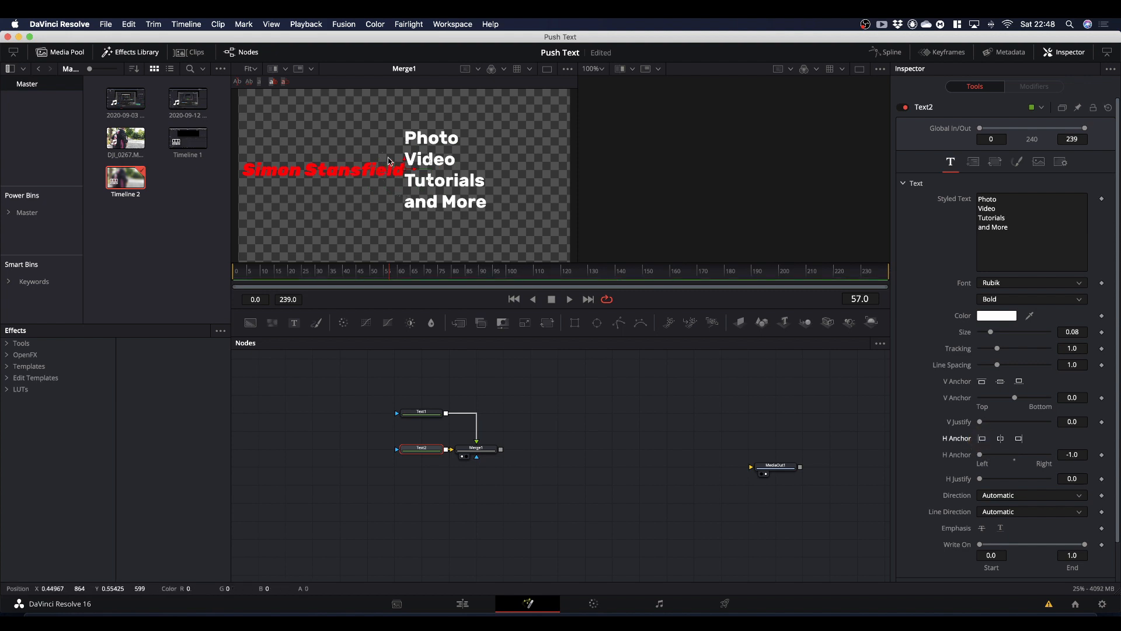
Position the white words just right of the red name and adjust their height
{"action": "left_click", "coordinate": [414, 172]}
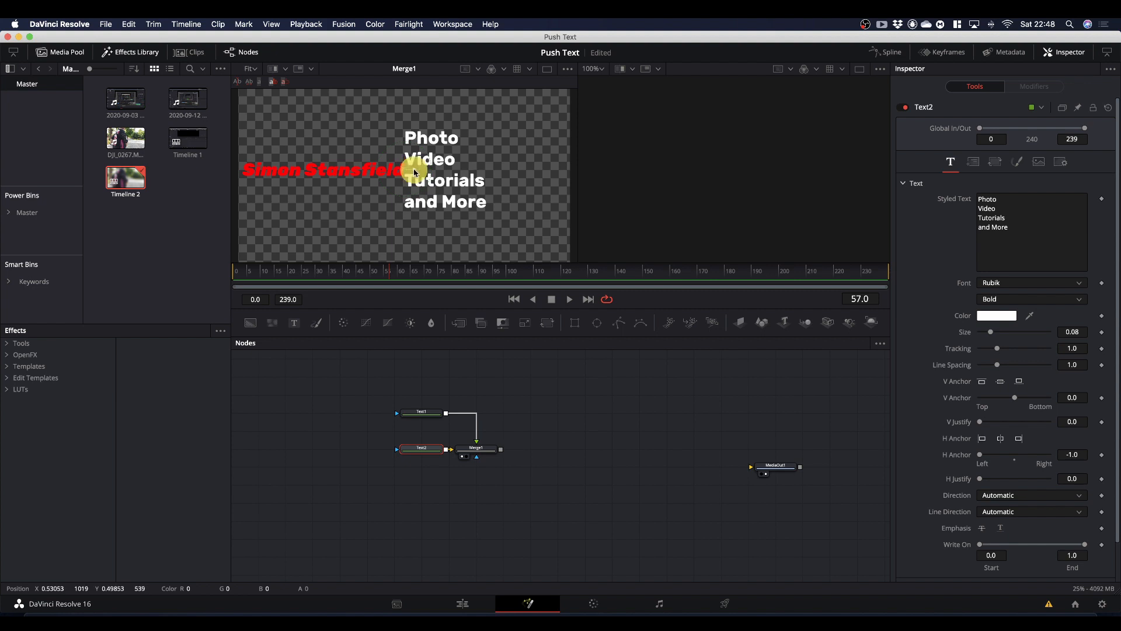
{"action": "left_click_drag", "start_coordinate": [415, 172], "coordinate": [428, 171]}
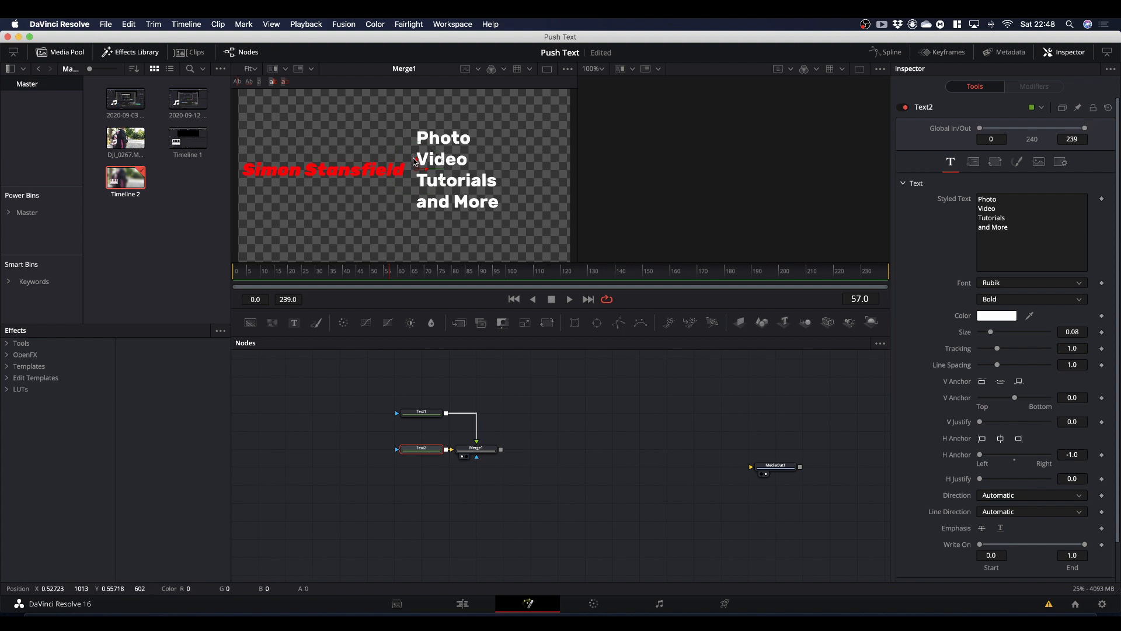
{"action": "left_click_drag", "start_coordinate": [418, 162], "coordinate": [414, 193]}
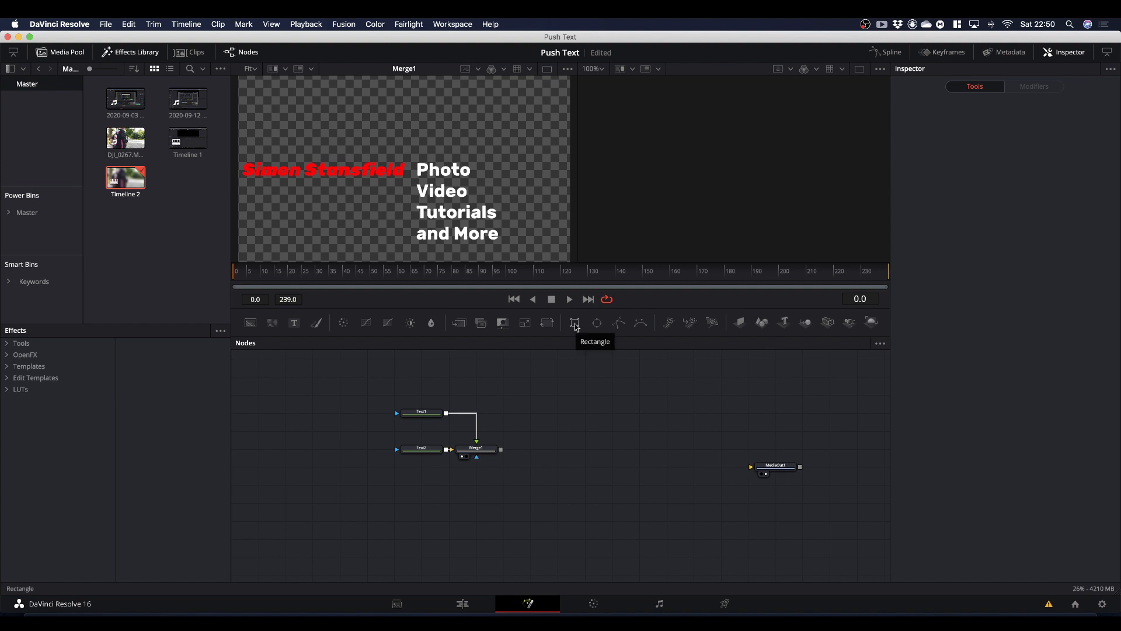
Add a Rectangle mask to Text1 and shrink it to a thin strip over the red name
{"action": "left_click_drag", "start_coordinate": [575, 325], "coordinate": [414, 414]}
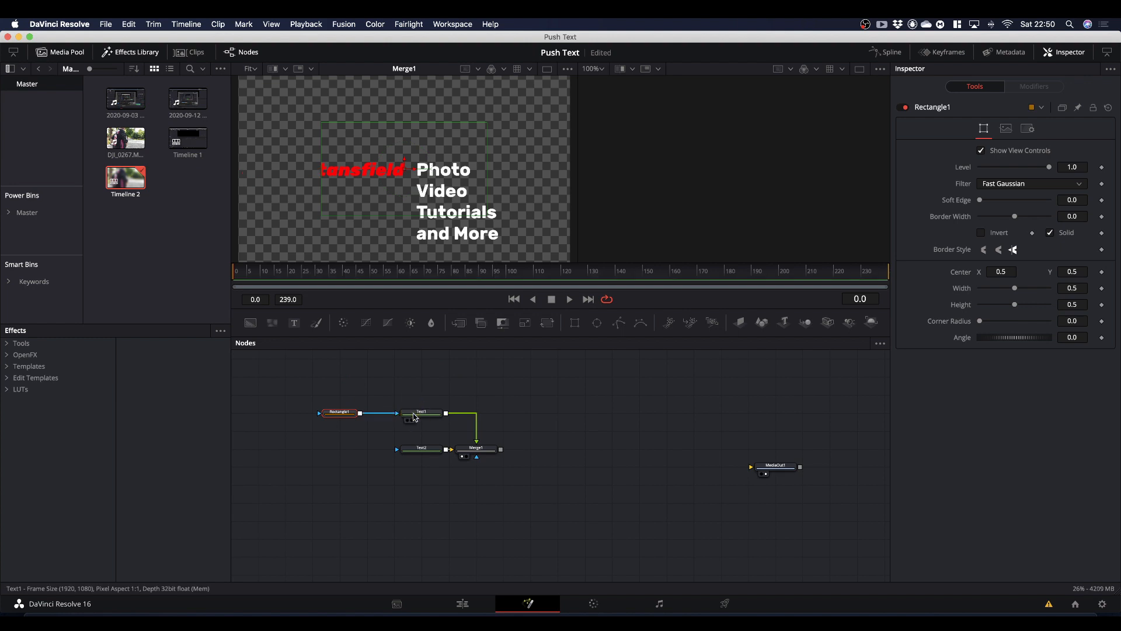
{"action": "left_click", "coordinate": [401, 124]}
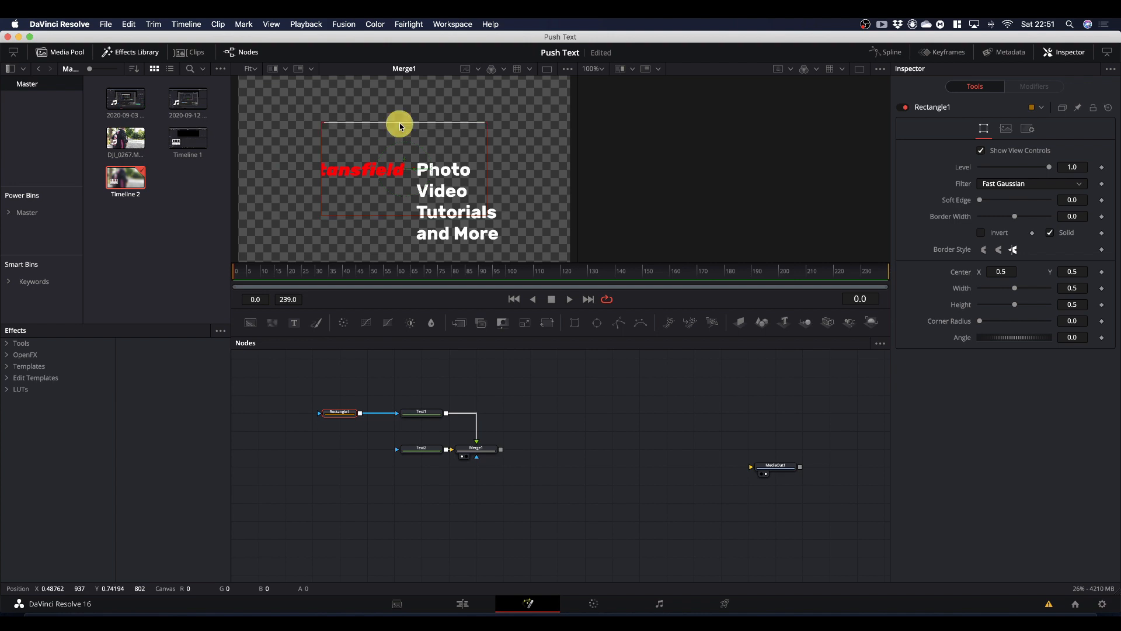
{"action": "left_click_drag", "start_coordinate": [401, 125], "coordinate": [404, 163]}
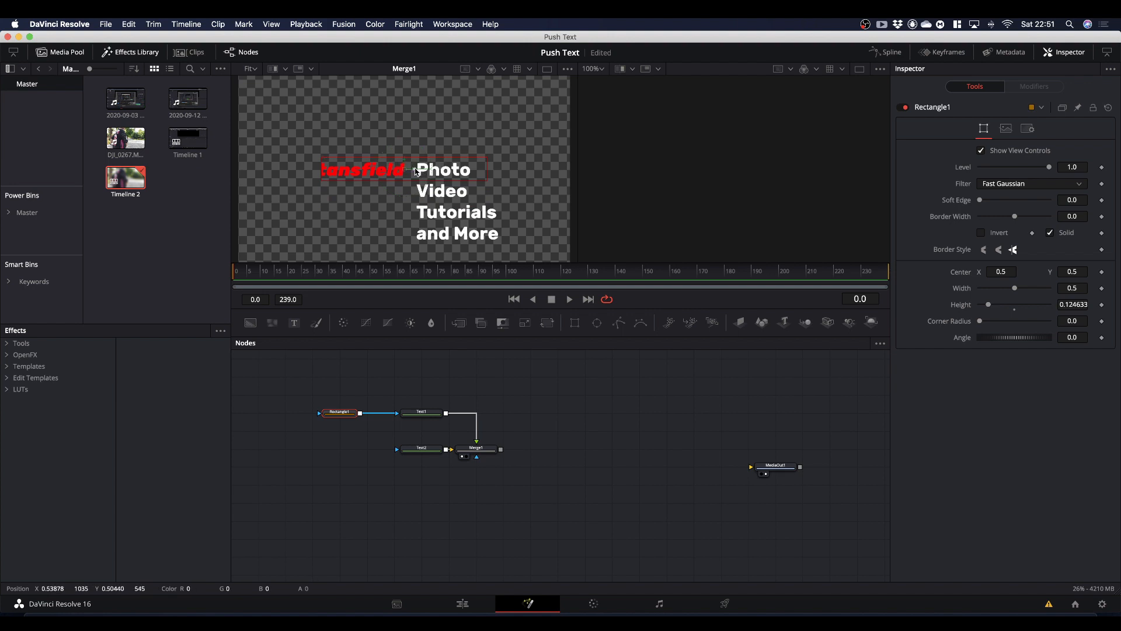
{"action": "left_click_drag", "start_coordinate": [416, 172], "coordinate": [336, 174]}
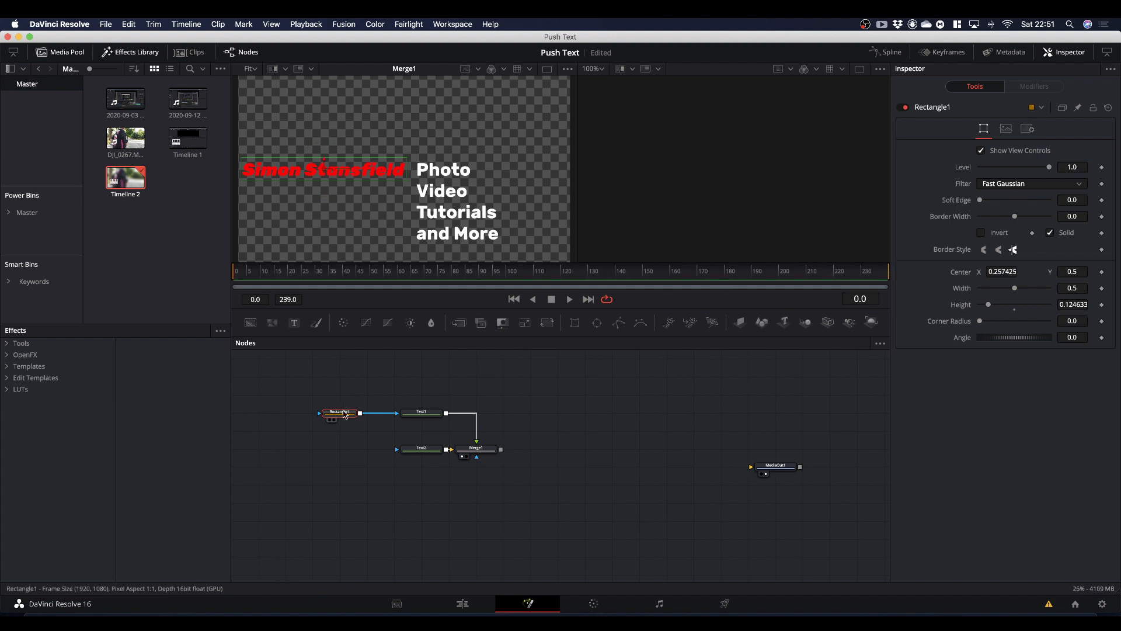
Set the mask's Soft Edge to 0.01 and widen it slightly to width 0.5099
{"action": "left_click", "coordinate": [1083, 200]}
{"action": "type", "text": "1"}
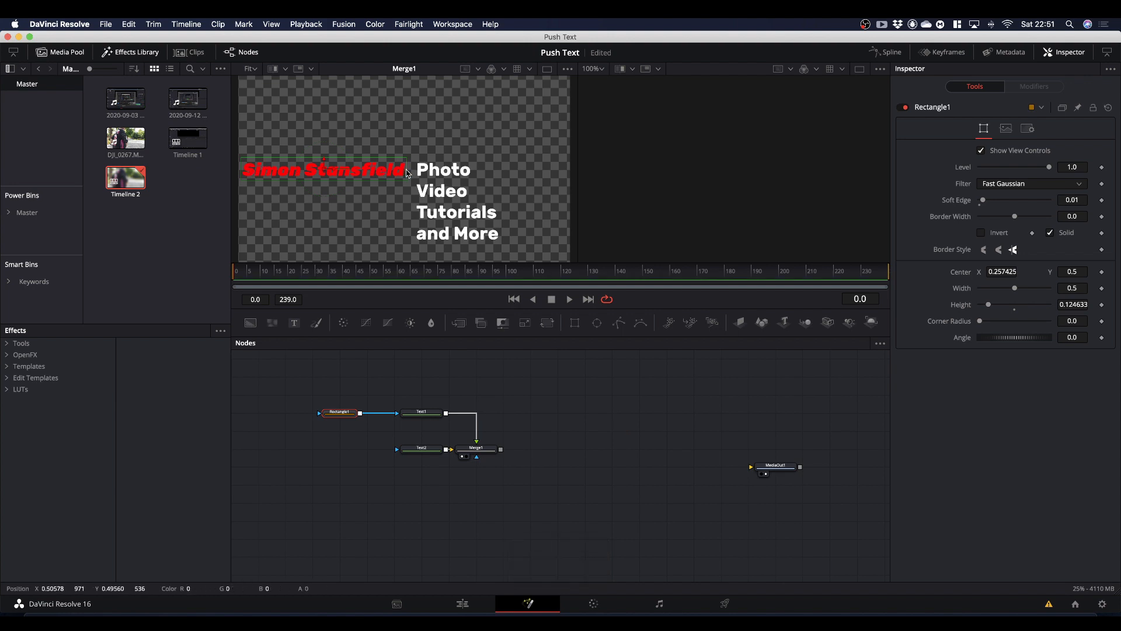
{"action": "left_click_drag", "start_coordinate": [407, 173], "coordinate": [410, 173]}
Keyframe Text1's Center at frame 0 with X moved off-screen right to 1.009901
{"action": "left_click", "coordinate": [423, 413]}
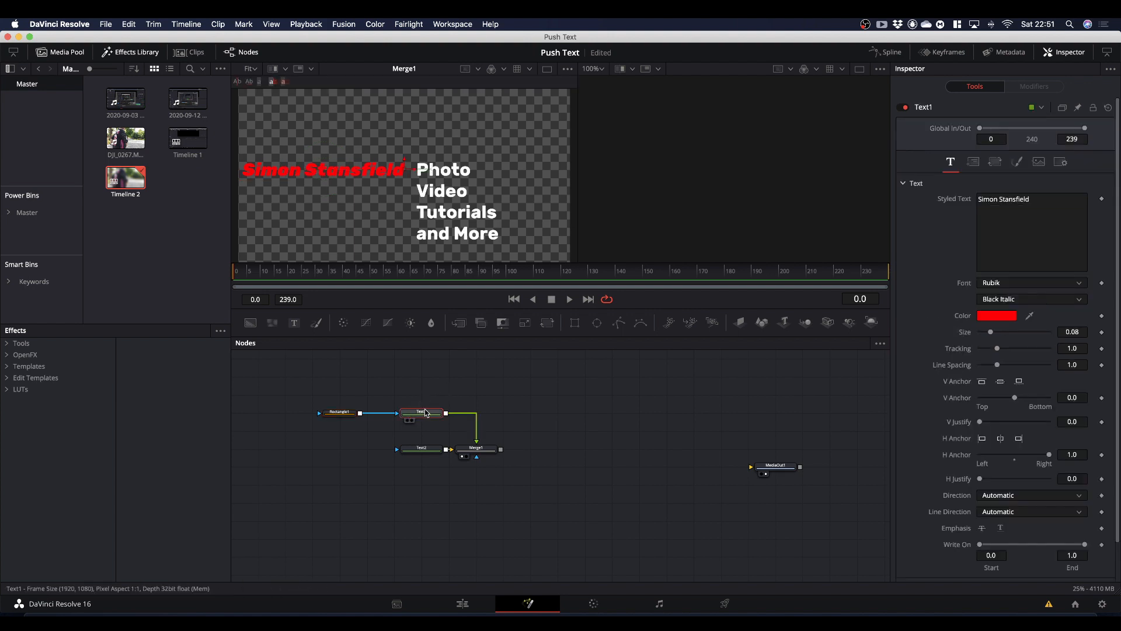
{"action": "left_click_drag", "start_coordinate": [378, 275], "coordinate": [227, 290]}
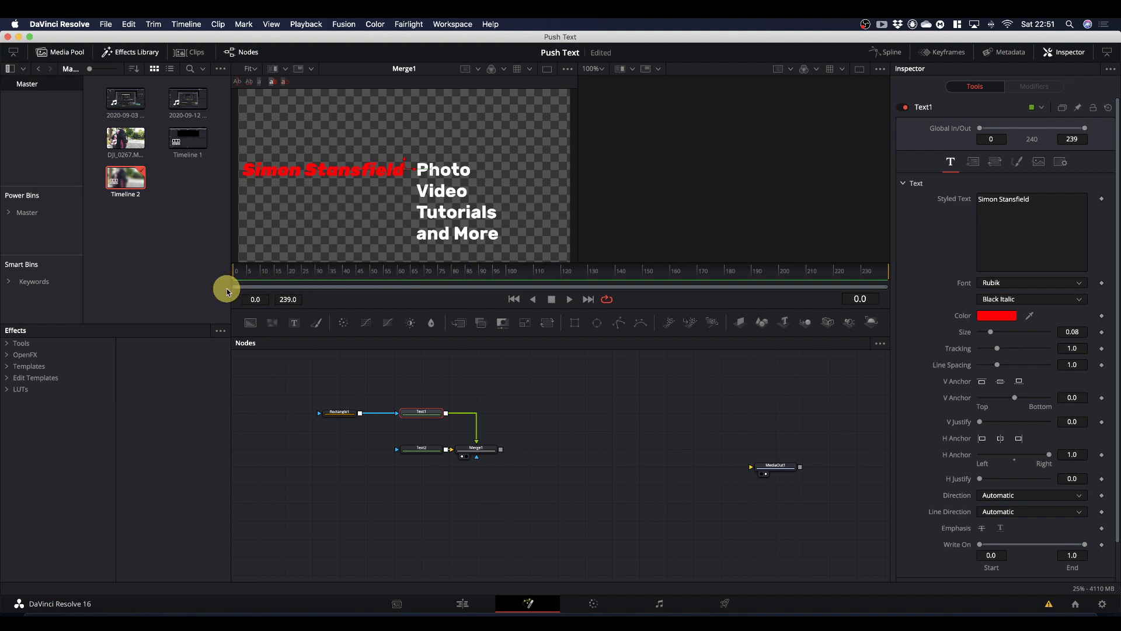
{"action": "left_click", "coordinate": [974, 163]}
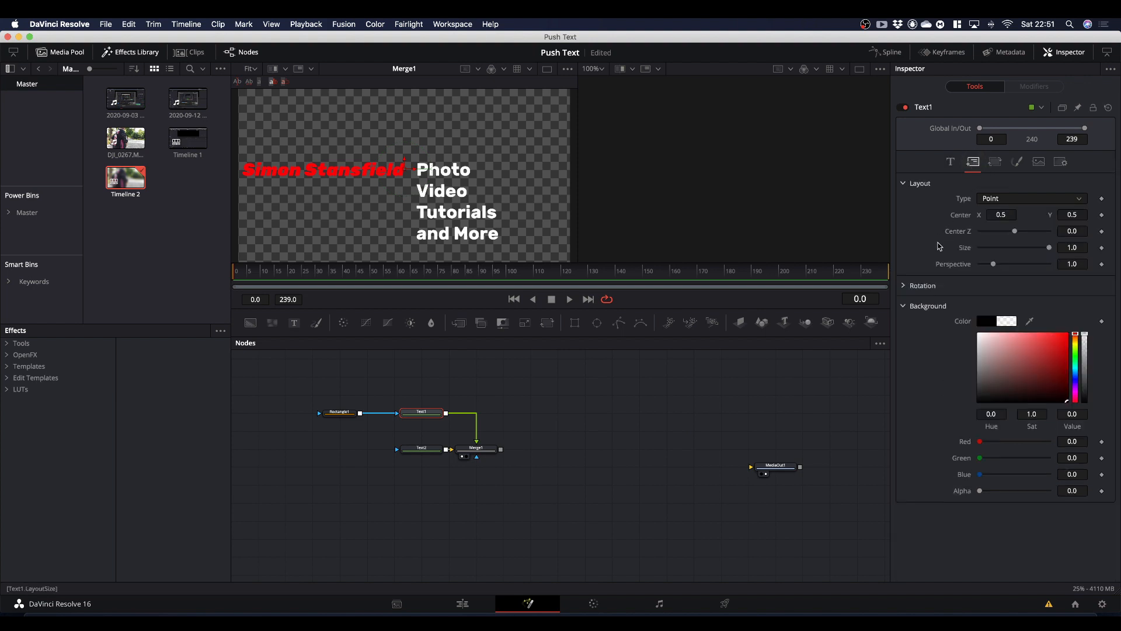
{"action": "left_click", "coordinate": [1102, 214]}
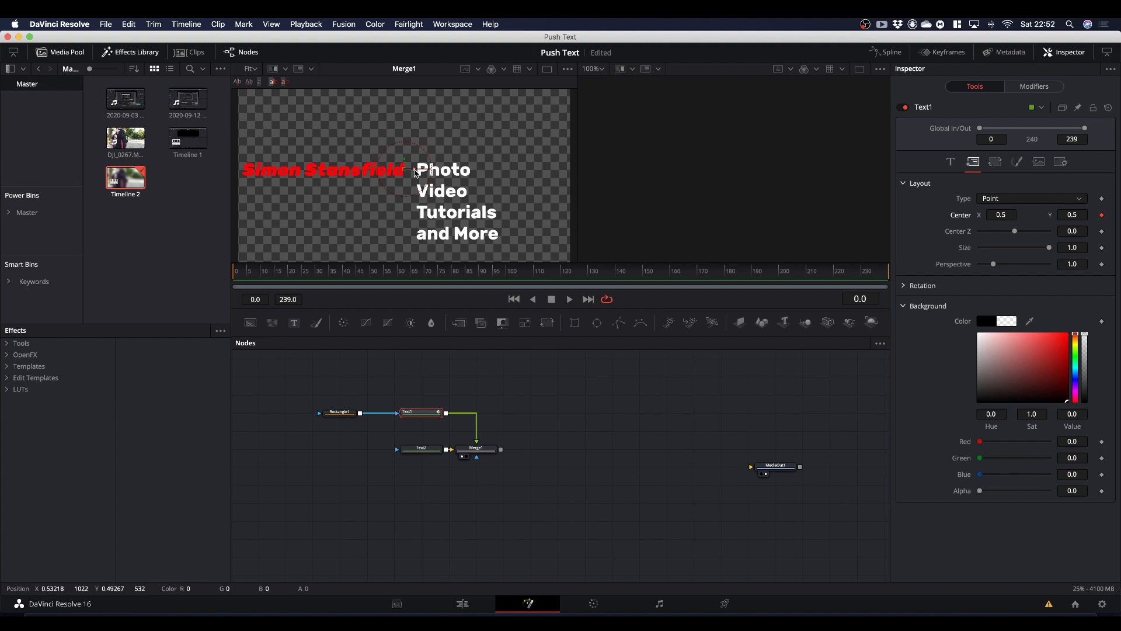
{"action": "left_click_drag", "start_coordinate": [415, 173], "coordinate": [585, 172]}
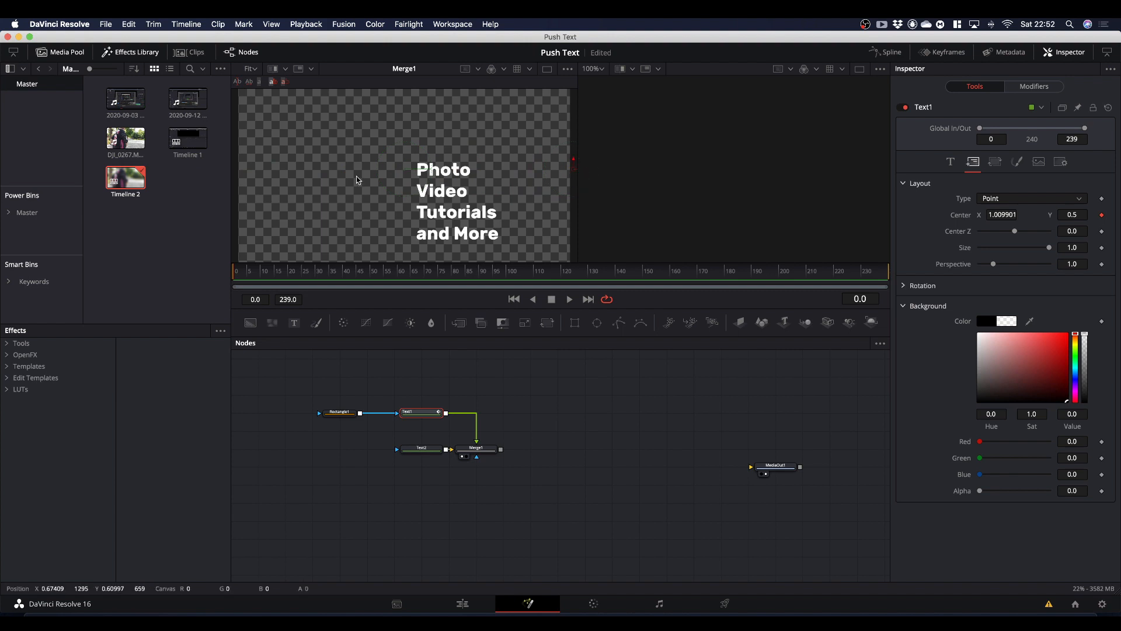
At frame 30, bring the red name back to Center X 0.508564
{"action": "left_click_drag", "start_coordinate": [244, 280], "coordinate": [318, 291]}
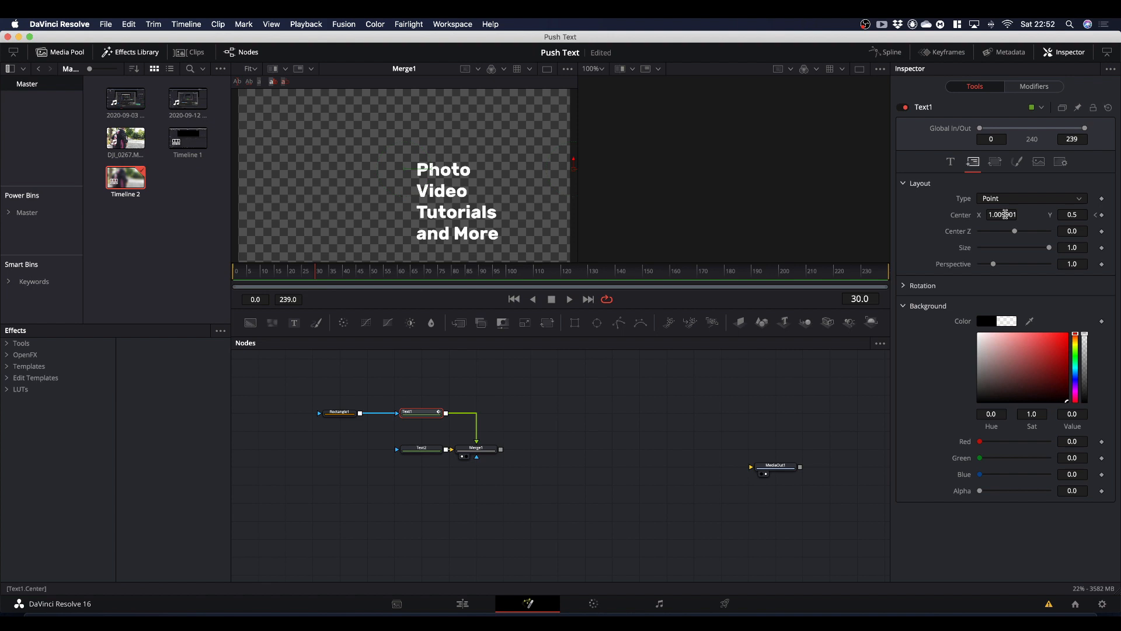
{"action": "left_click_drag", "start_coordinate": [1005, 214], "coordinate": [929, 218]}
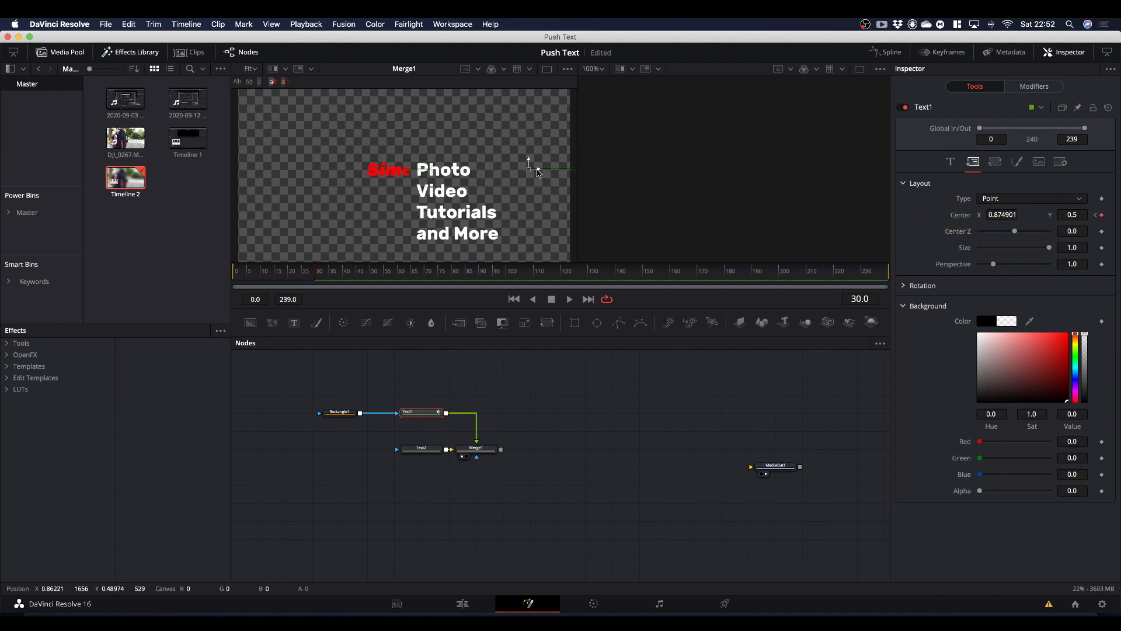
{"action": "left_click_drag", "start_coordinate": [536, 170], "coordinate": [418, 209]}
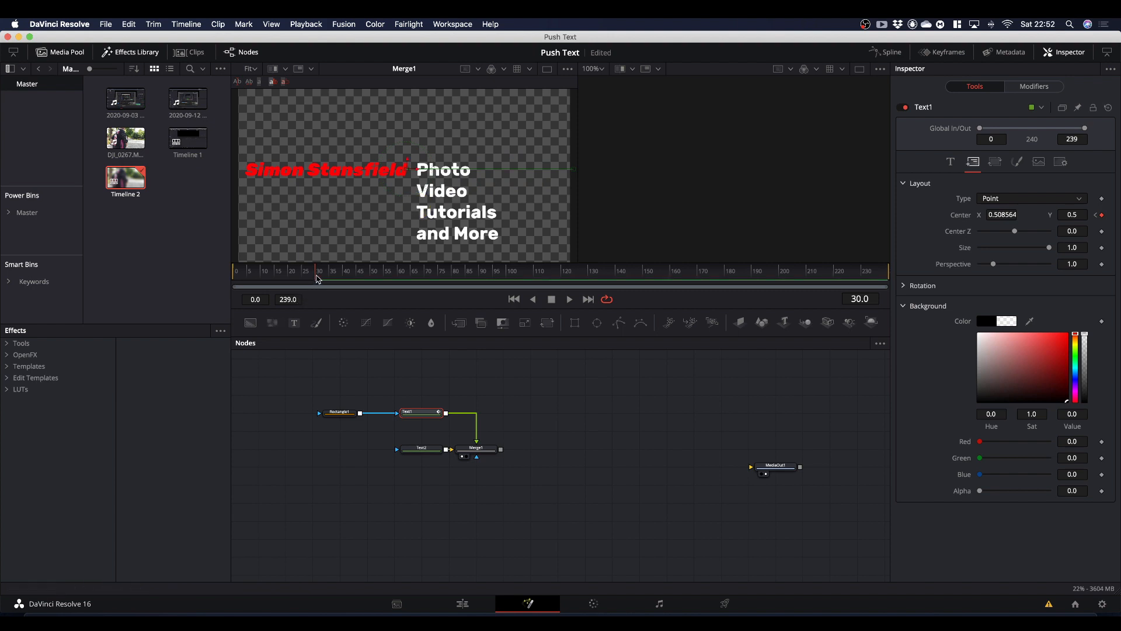
{"action": "left_click_drag", "start_coordinate": [318, 279], "coordinate": [164, 303]}
{"action": "key", "text": "space"}
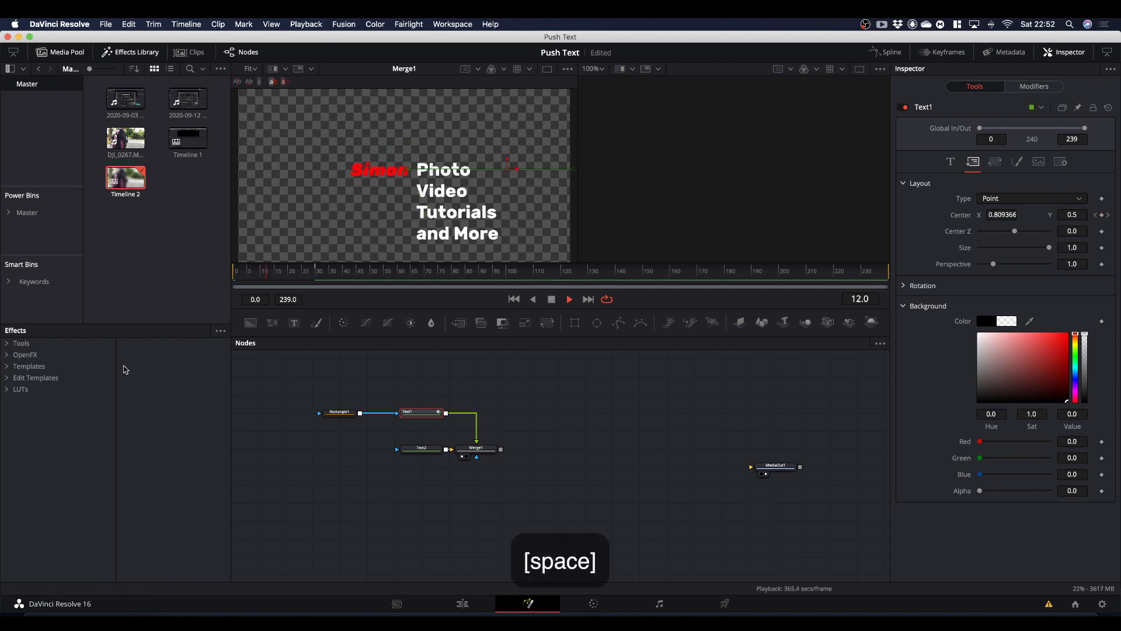
{"action": "key", "text": "space"}
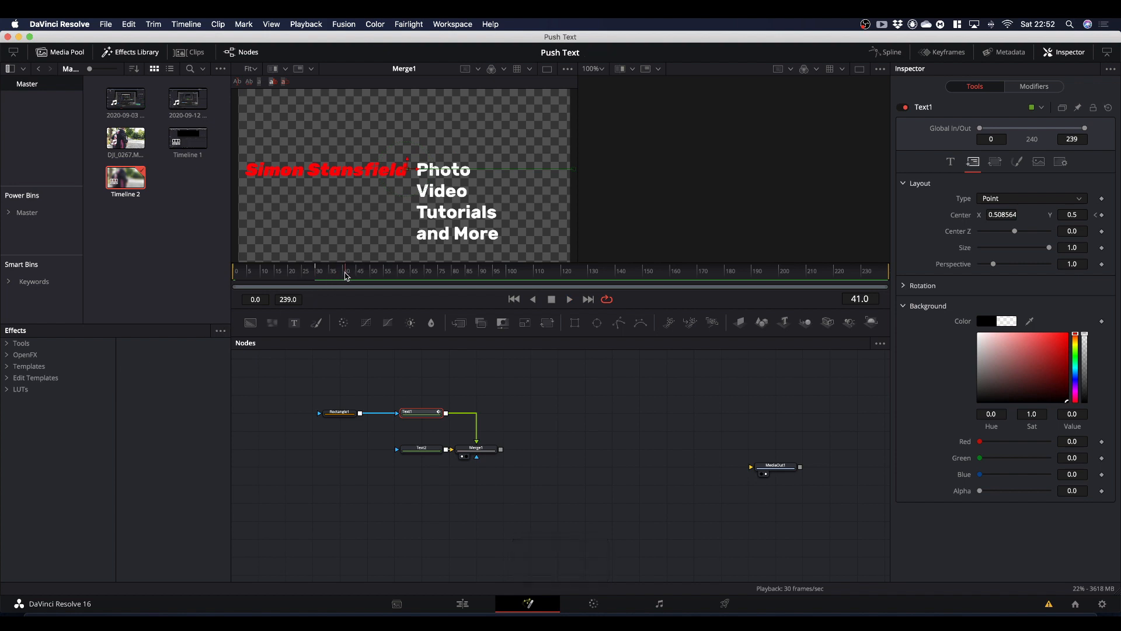
{"action": "left_click", "coordinate": [345, 275]}
{"action": "left_click_drag", "start_coordinate": [345, 275], "coordinate": [317, 276]}
Add a second Rectangle mask to Text2, thin it to the word Photo, and place it right of the name
{"action": "left_click", "coordinate": [425, 450]}
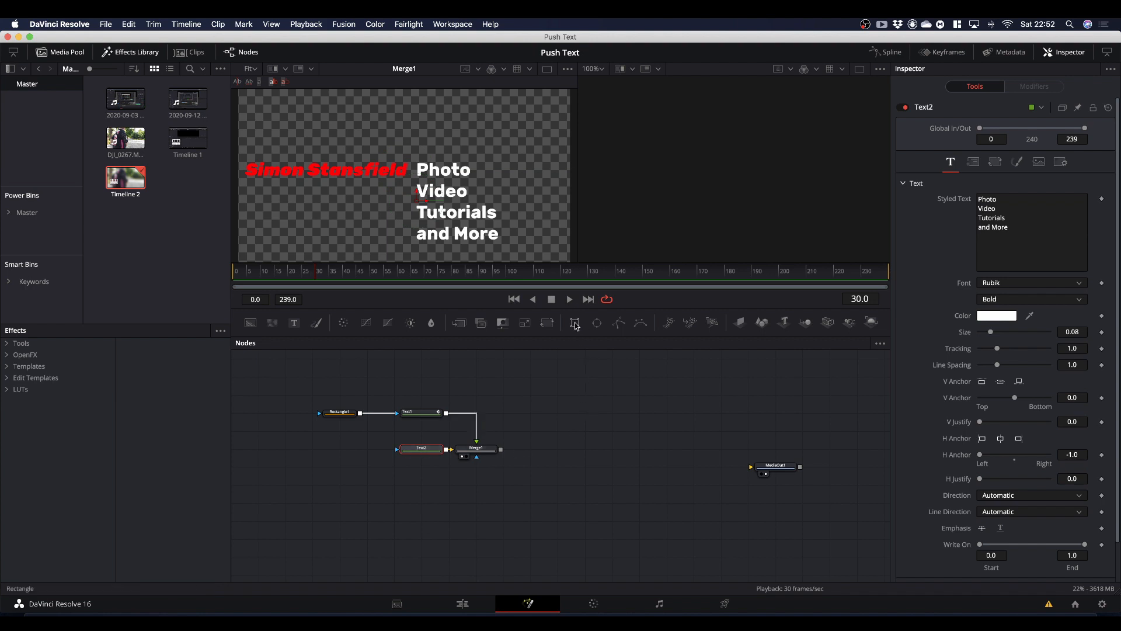
{"action": "left_click_drag", "start_coordinate": [575, 325], "coordinate": [411, 451]}
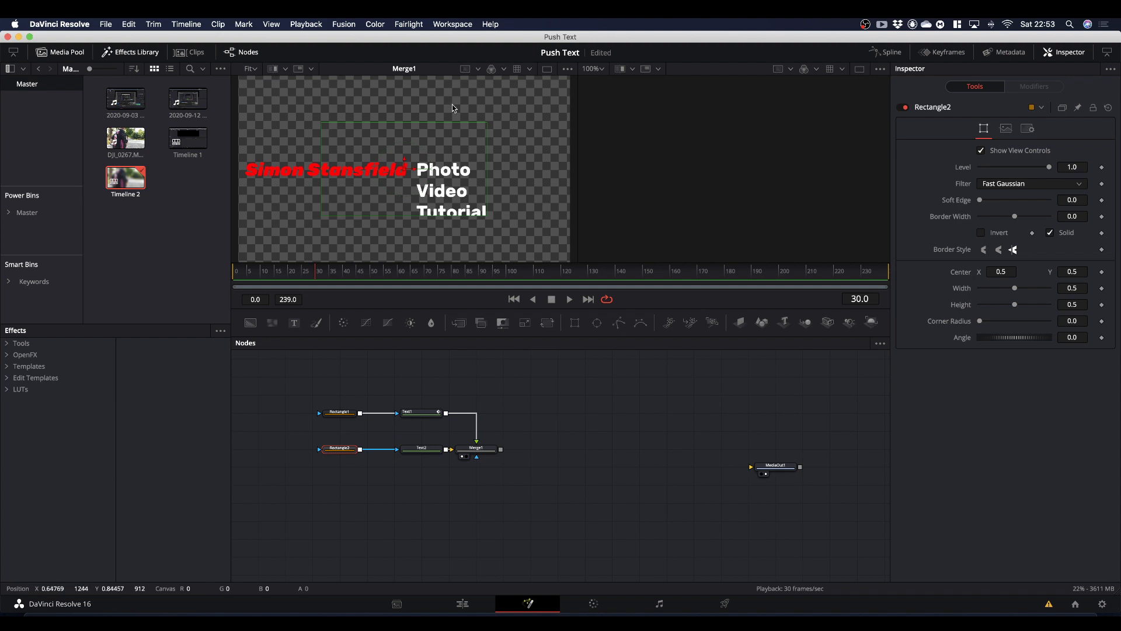
{"action": "left_click", "coordinate": [446, 125]}
{"action": "left_click_drag", "start_coordinate": [447, 124], "coordinate": [447, 160]}
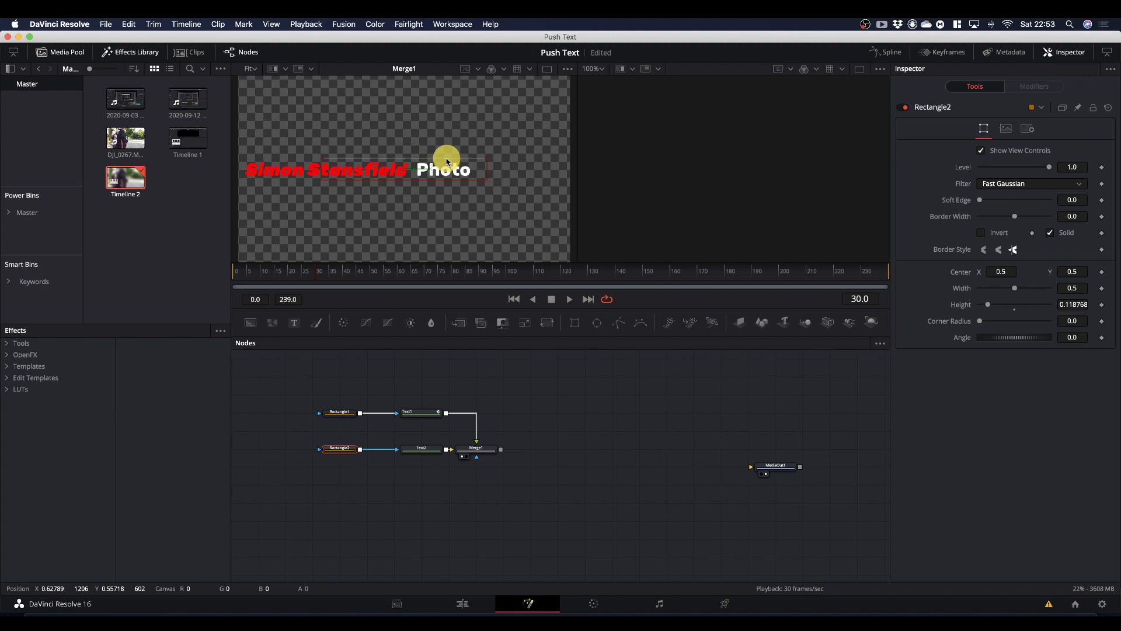
{"action": "left_click_drag", "start_coordinate": [447, 162], "coordinate": [501, 169]}
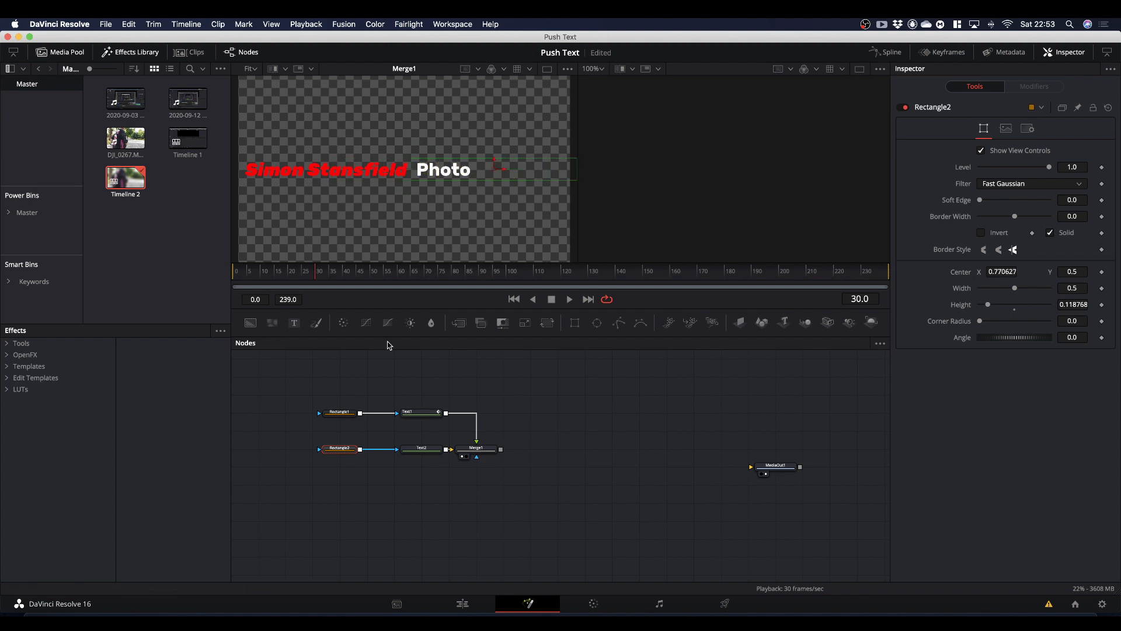
Give Rectangle2 a 0.01 soft edge and nudge it to X 0.778877
{"action": "left_click", "coordinate": [341, 451]}
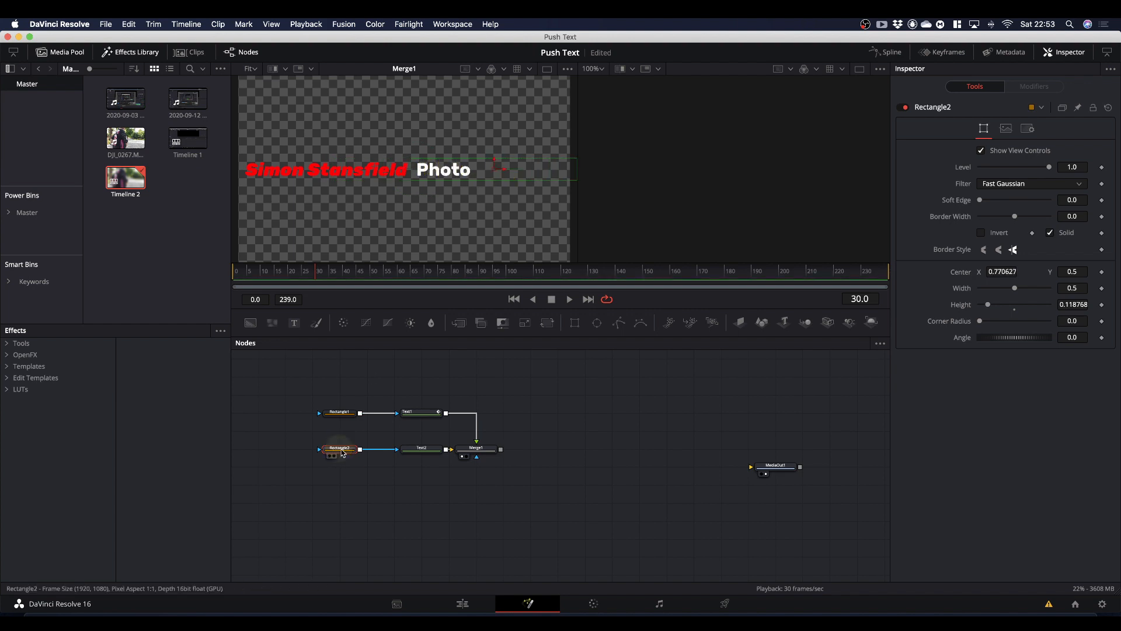
{"action": "left_click", "coordinate": [1085, 199]}
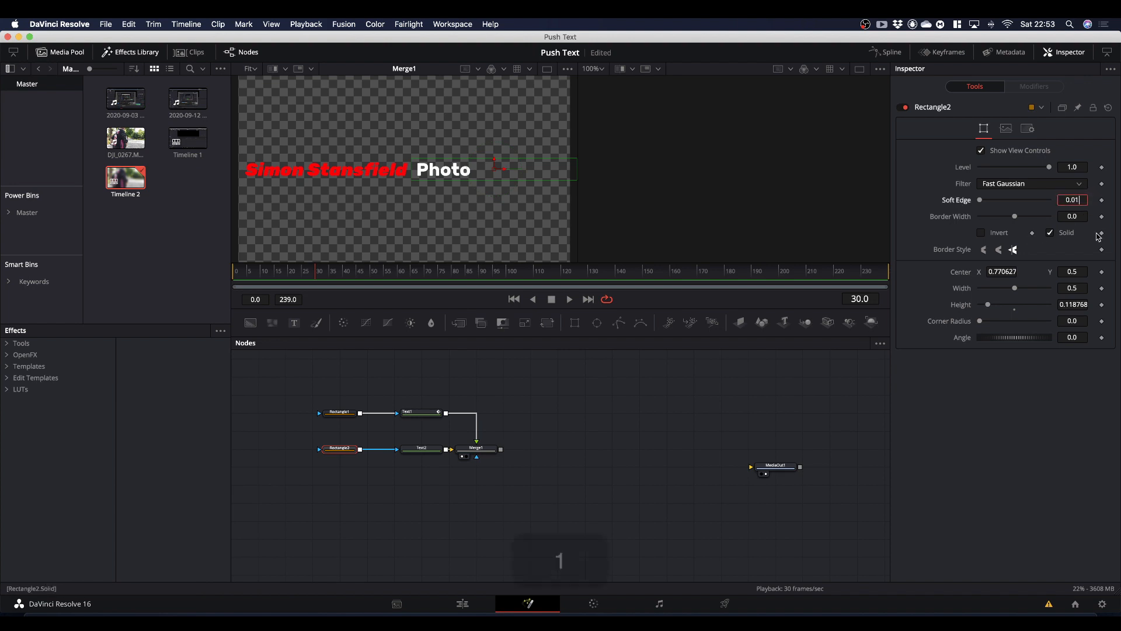
{"action": "type", "text": "1"}
{"action": "left_click", "coordinate": [1058, 395]}
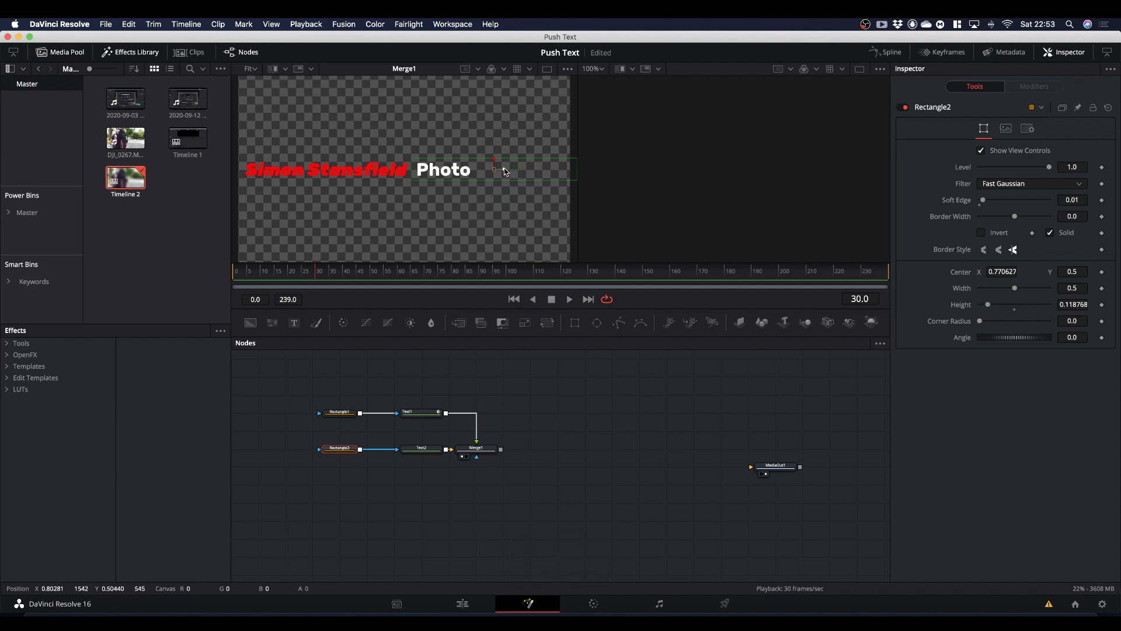
{"action": "left_click_drag", "start_coordinate": [506, 171], "coordinate": [509, 173]}
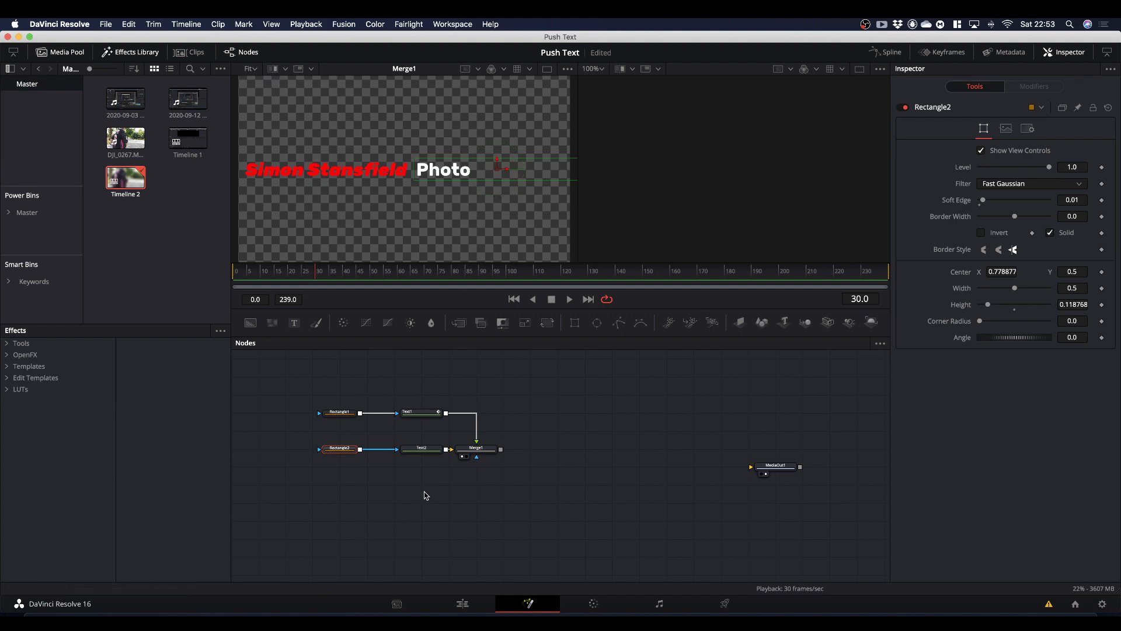
{"action": "left_click", "coordinate": [424, 449]}
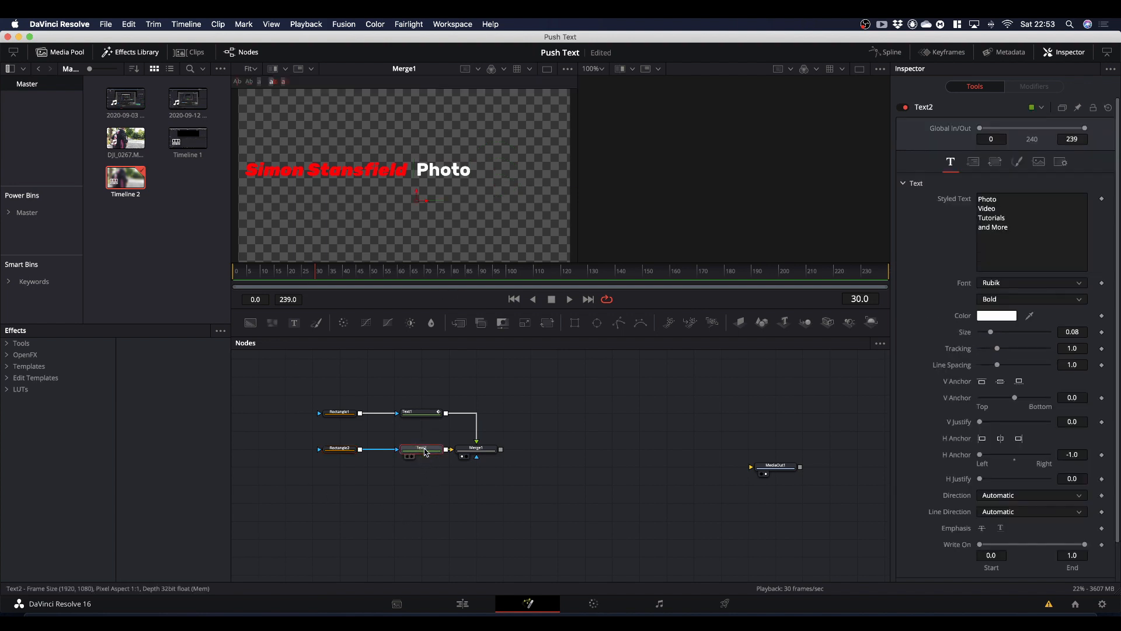
Keyframe Text2's Center at frame 30 with Photo hidden behind the name, sliding to X 0.534653 by frame 60
{"action": "left_click", "coordinate": [974, 163]}
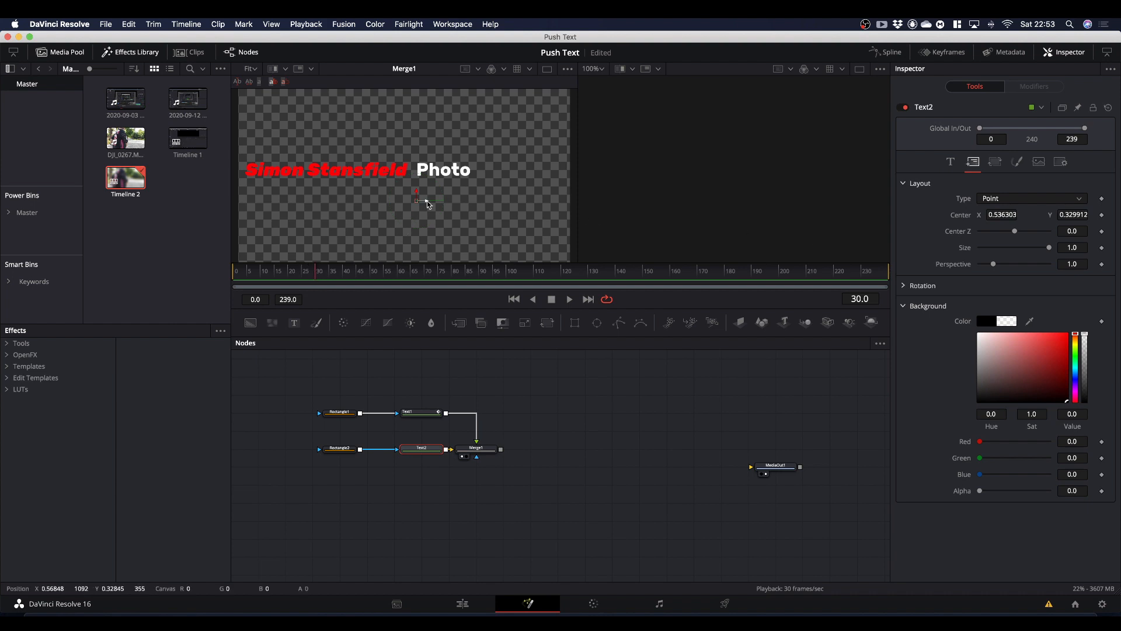
{"action": "left_click", "coordinate": [1103, 215]}
{"action": "left_click_drag", "start_coordinate": [430, 204], "coordinate": [371, 207]}
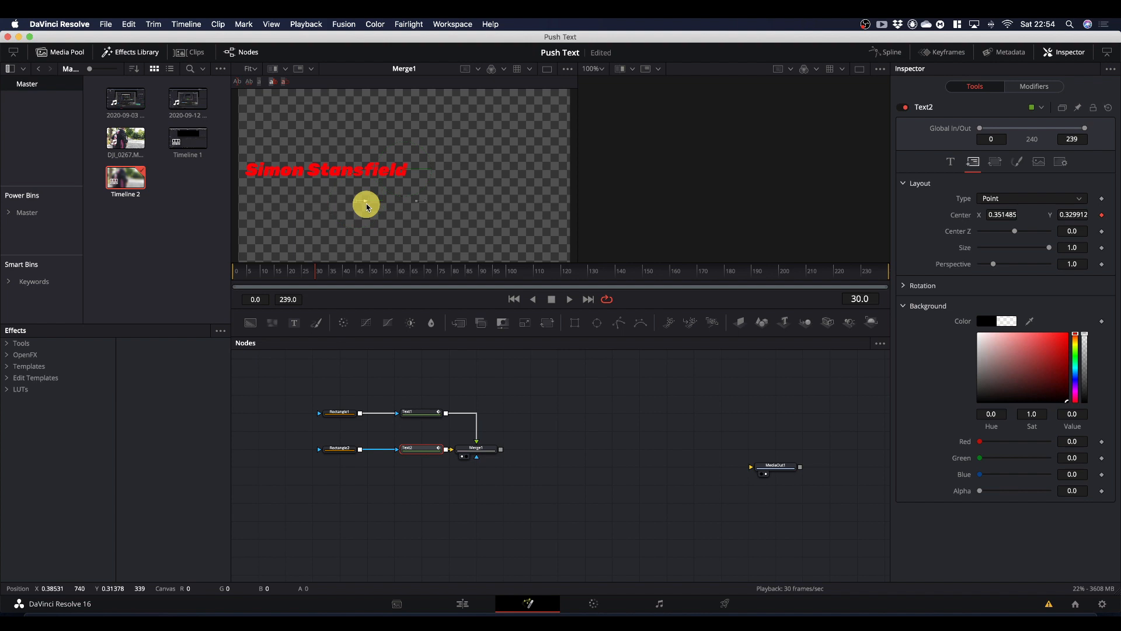
{"action": "left_click_drag", "start_coordinate": [316, 276], "coordinate": [397, 290]}
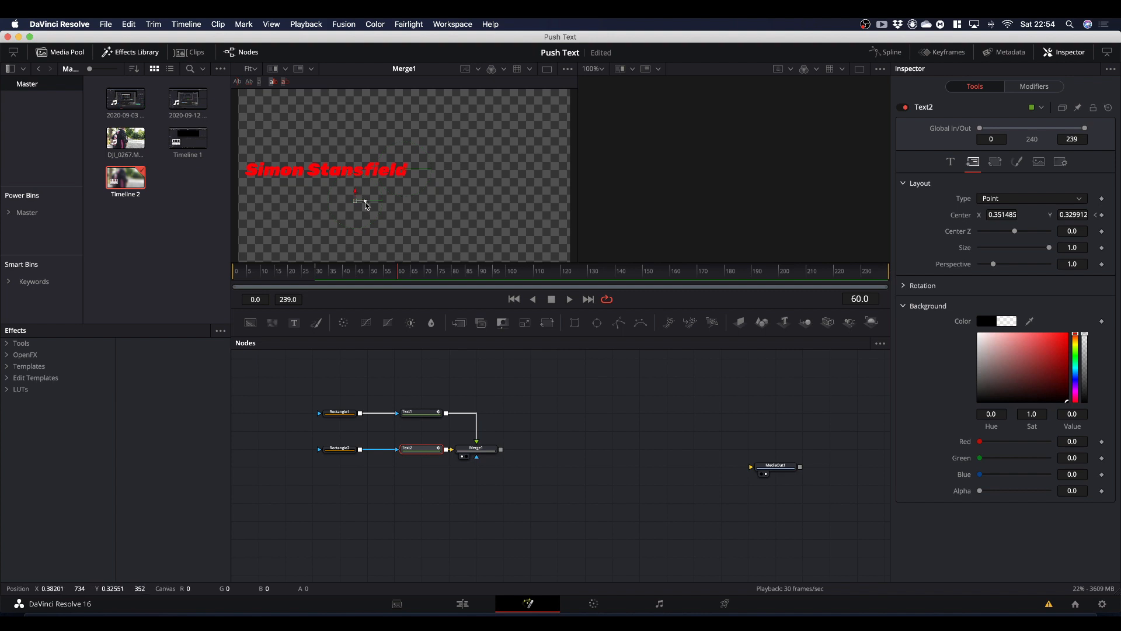
{"action": "left_click_drag", "start_coordinate": [367, 203], "coordinate": [428, 204]}
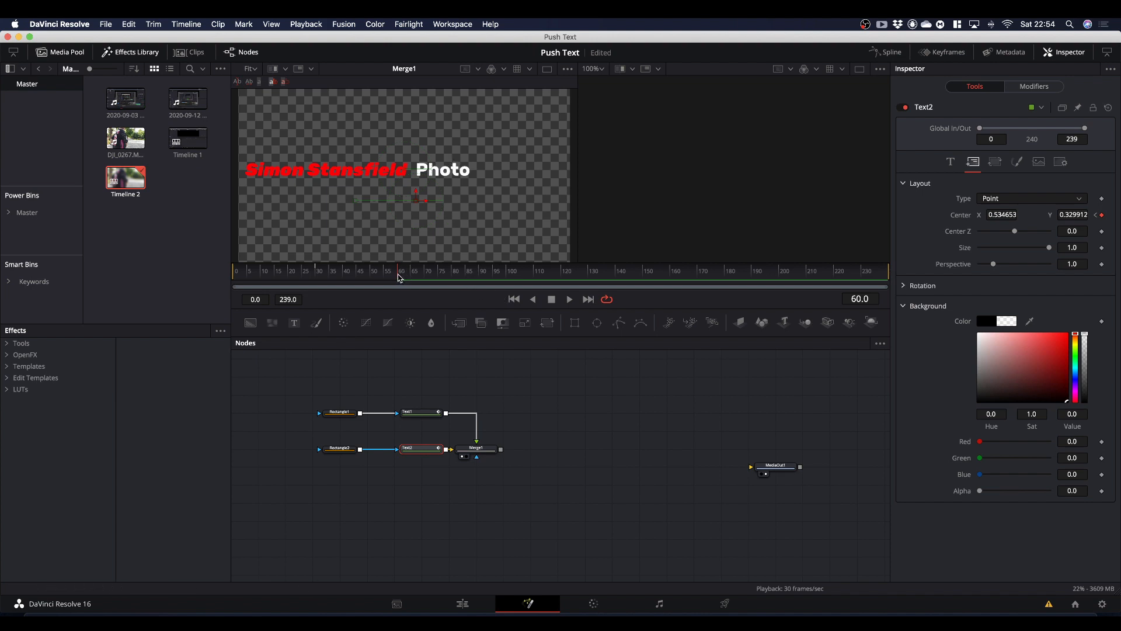
Keyframe Text2's Center at frame 90, then push the words up to Y 0.441348 so Video shows
{"action": "left_click_drag", "start_coordinate": [399, 276], "coordinate": [478, 280]}
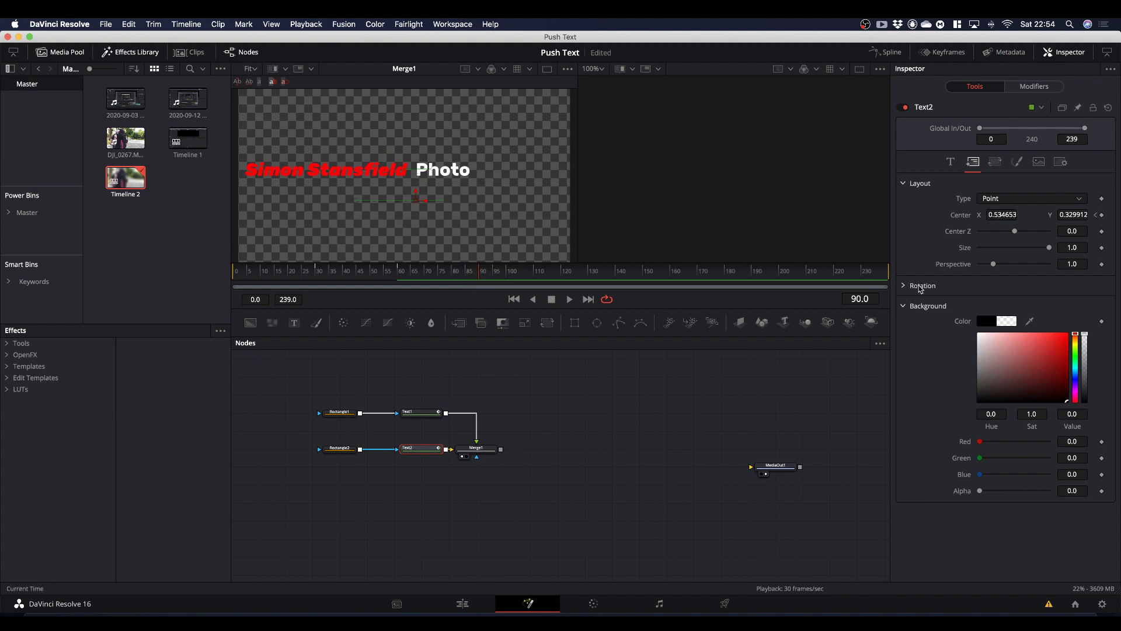
{"action": "left_click", "coordinate": [1102, 215]}
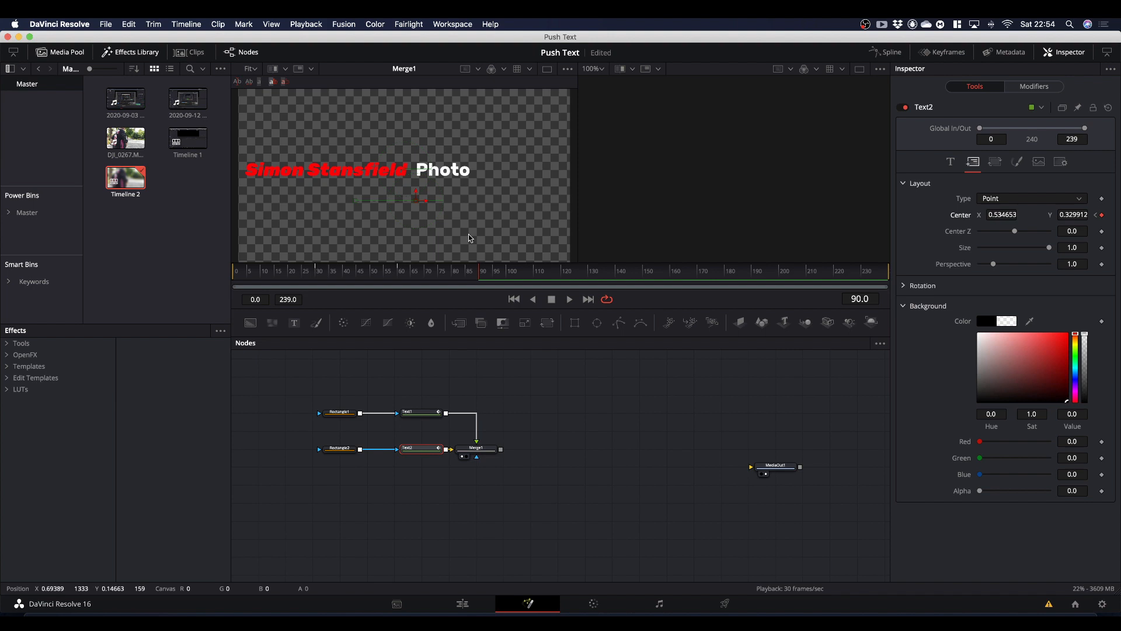
{"action": "key", "text": "Right"}
{"action": "key", "text": "Right"}
{"action": "left_click_drag", "start_coordinate": [416, 194], "coordinate": [415, 171]}
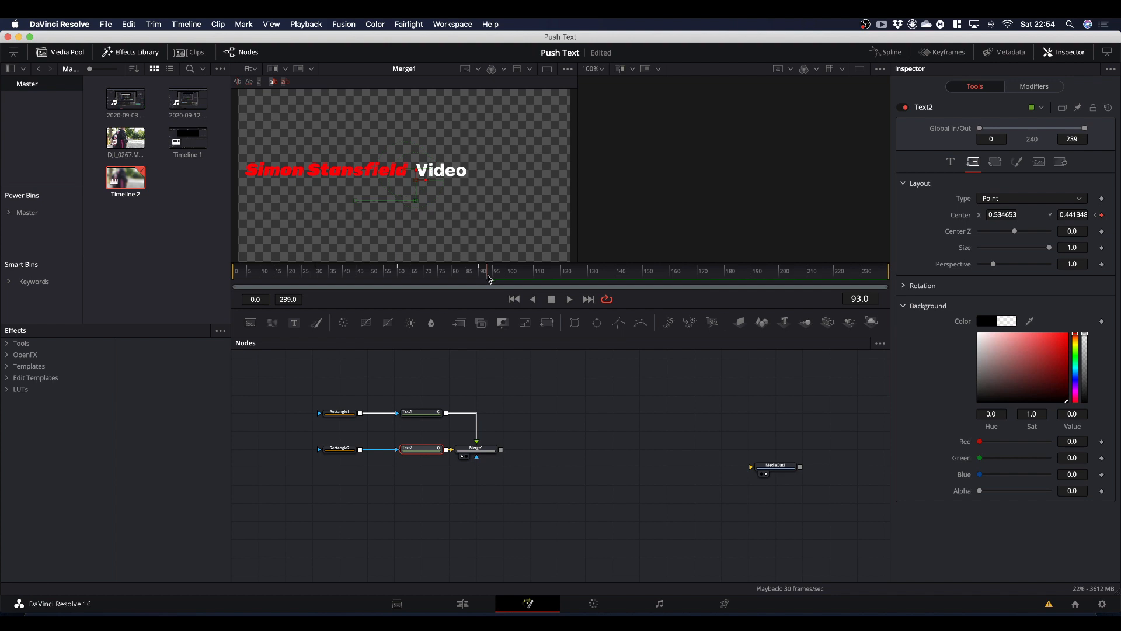
Add another Center keyframe at frame 120 and step forward three frames
{"action": "left_click_drag", "start_coordinate": [487, 275], "coordinate": [563, 299]}
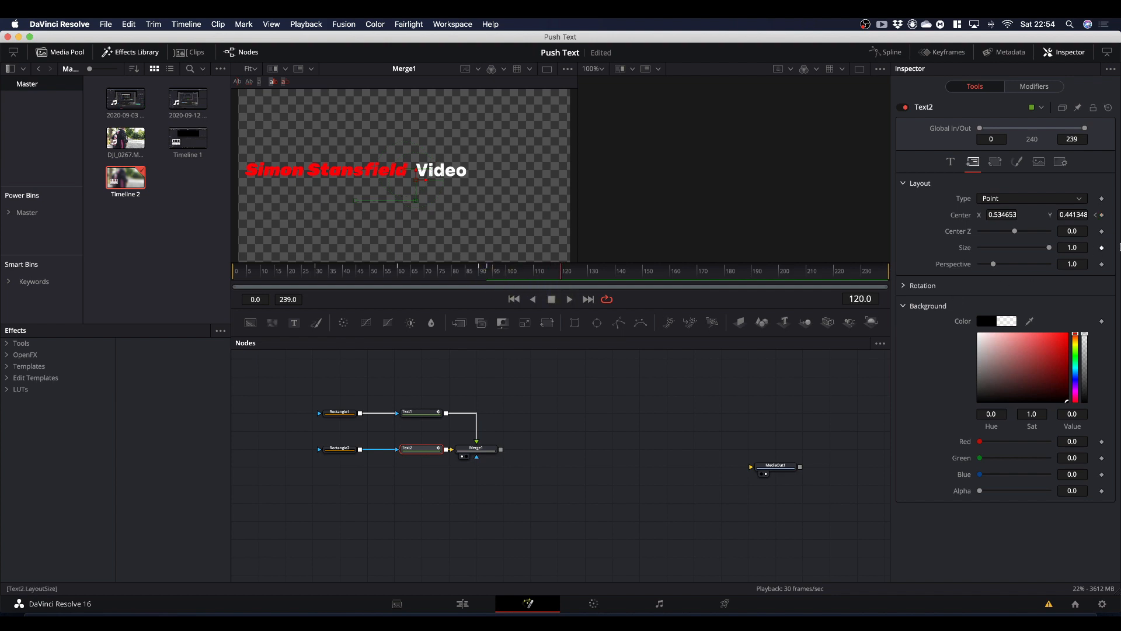
{"action": "left_click", "coordinate": [1103, 215]}
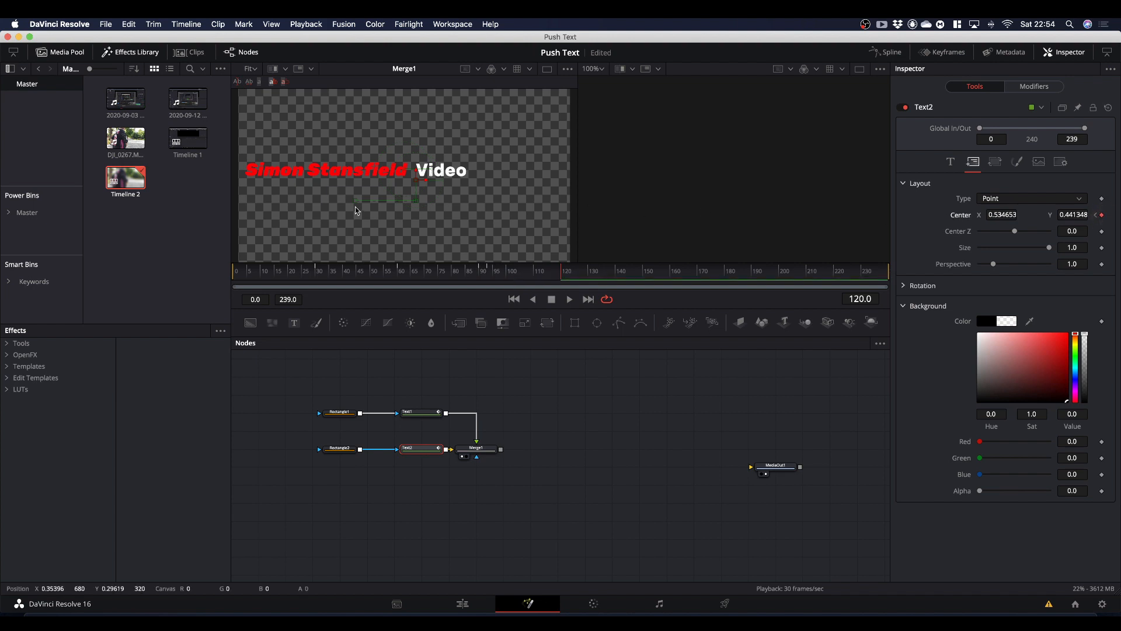
{"action": "key", "text": "Right"}
{"action": "key", "text": "Right"}
{"action": "key", "text": "Right"}
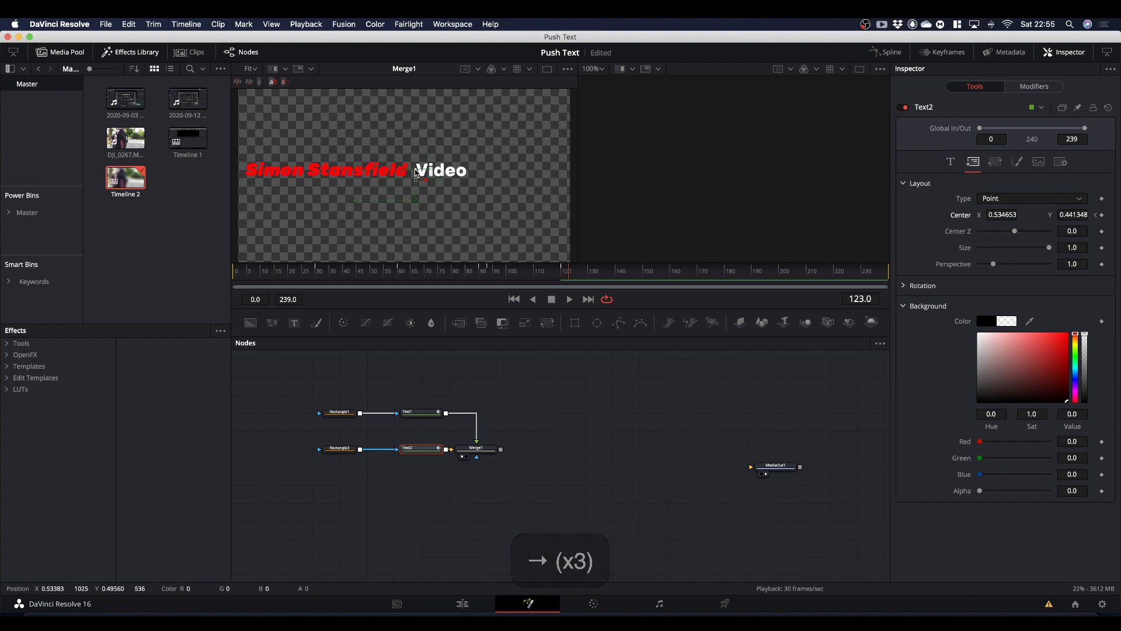
Push Text2 up to reveal 'Tutorials' and keyframe its position at frame 150
{"action": "left_click_drag", "start_coordinate": [417, 174], "coordinate": [413, 151]}
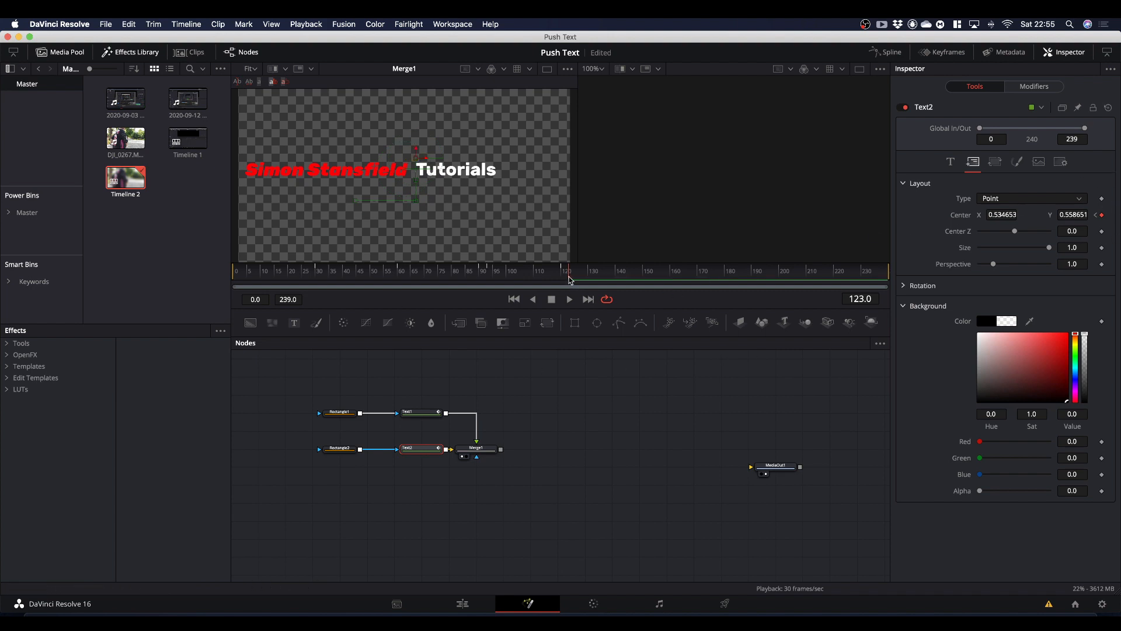
{"action": "left_click_drag", "start_coordinate": [569, 279], "coordinate": [644, 292]}
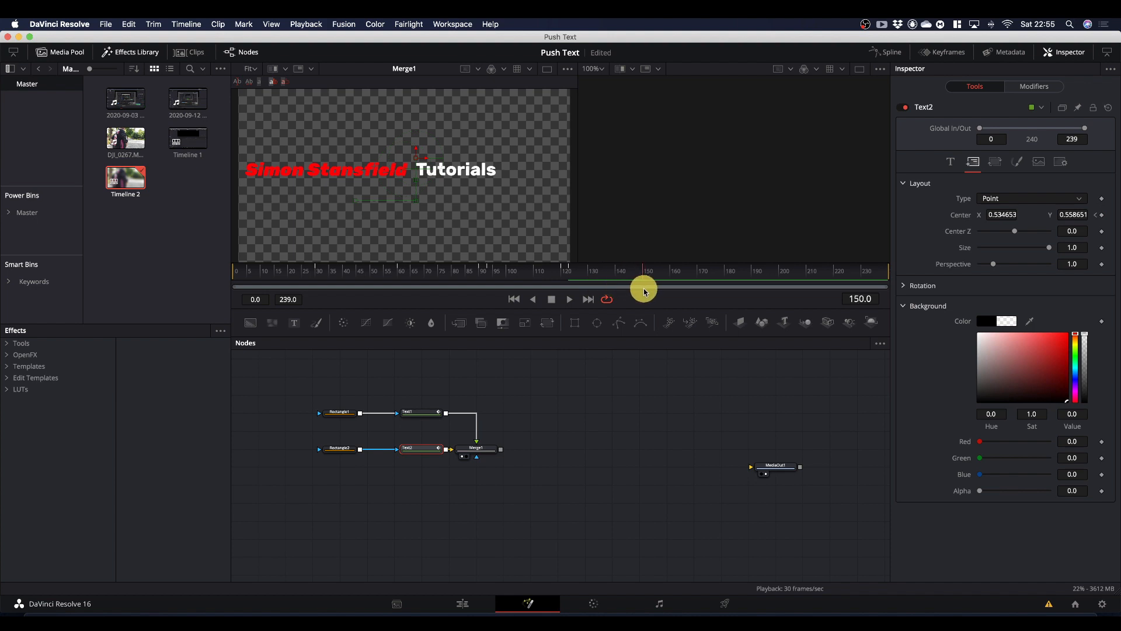
{"action": "left_click", "coordinate": [1102, 215]}
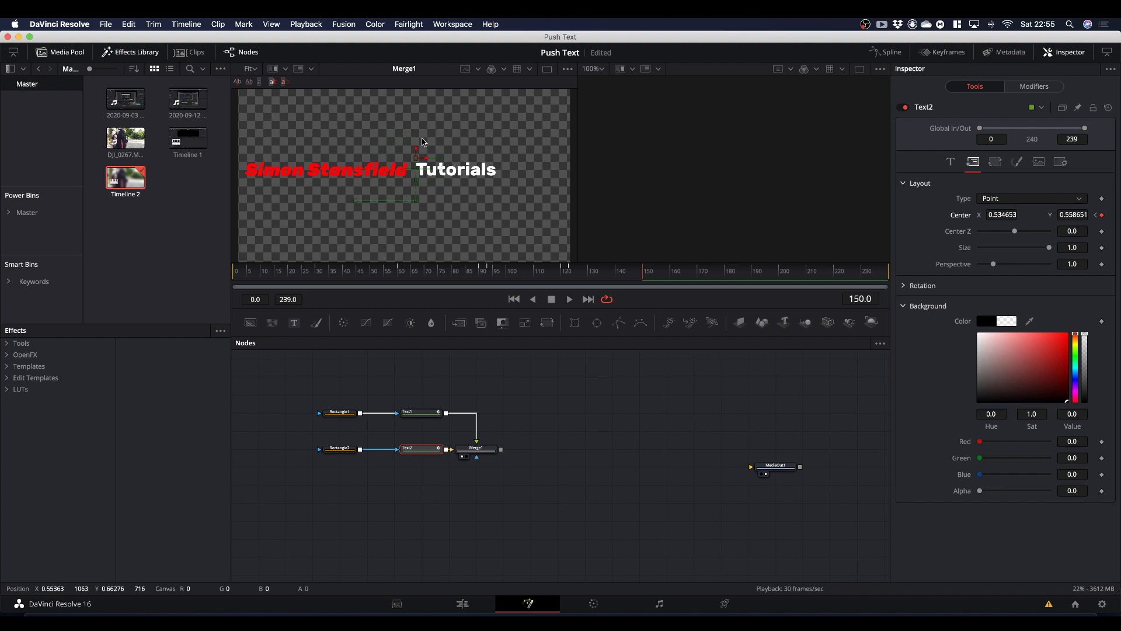
Push Text2 up to show 'and More', keyframe at 180, then slide it left behind the name at 210
{"action": "key", "text": "Right"}
{"action": "key", "text": "Right"}
{"action": "key", "text": "Right"}
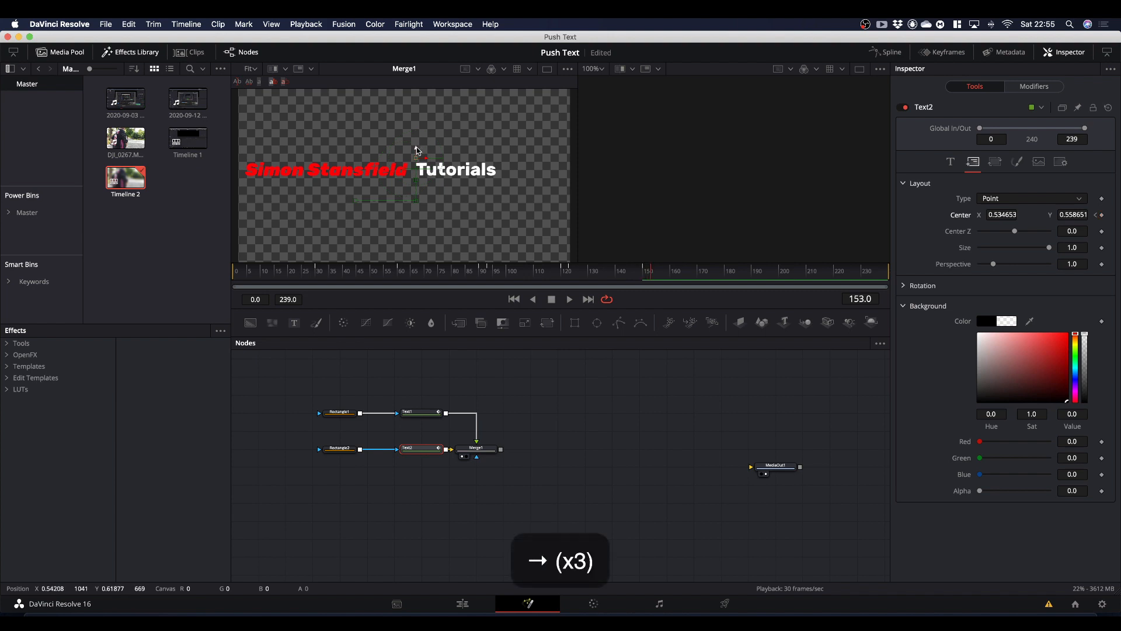
{"action": "left_click_drag", "start_coordinate": [416, 151], "coordinate": [415, 130]}
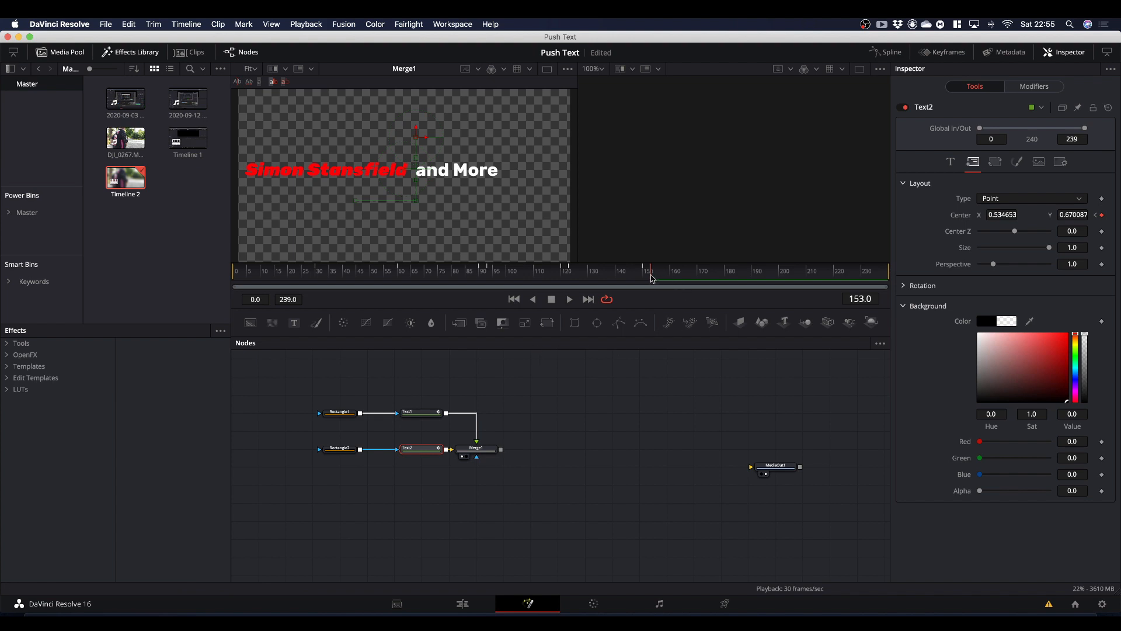
{"action": "left_click_drag", "start_coordinate": [650, 276], "coordinate": [724, 288]}
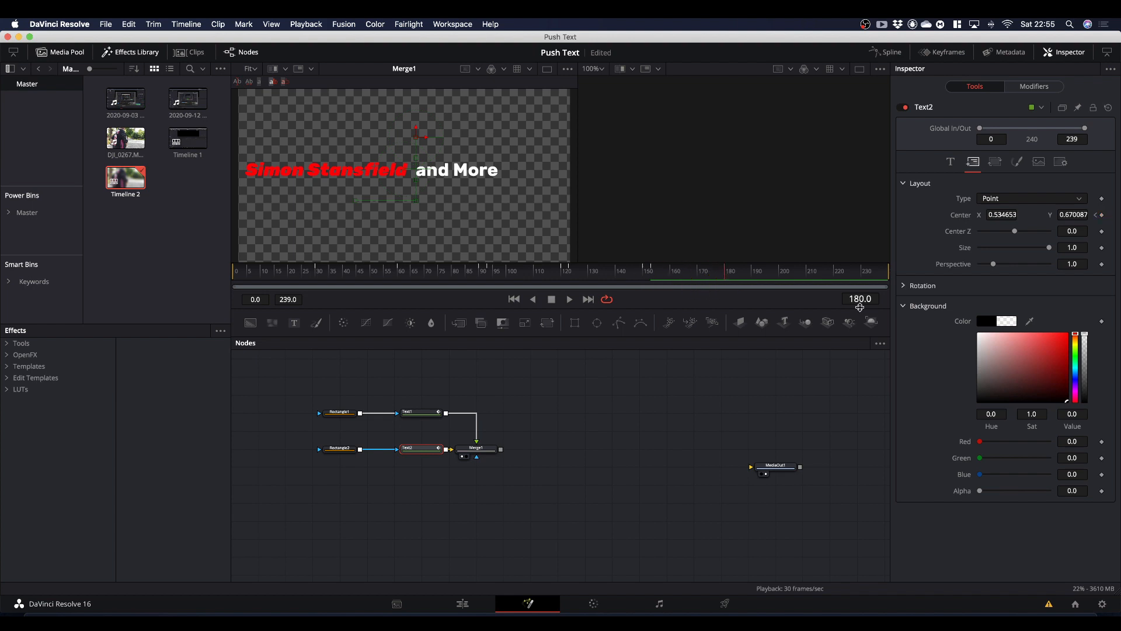
{"action": "left_click", "coordinate": [1102, 216]}
{"action": "left_click_drag", "start_coordinate": [727, 280], "coordinate": [809, 288]}
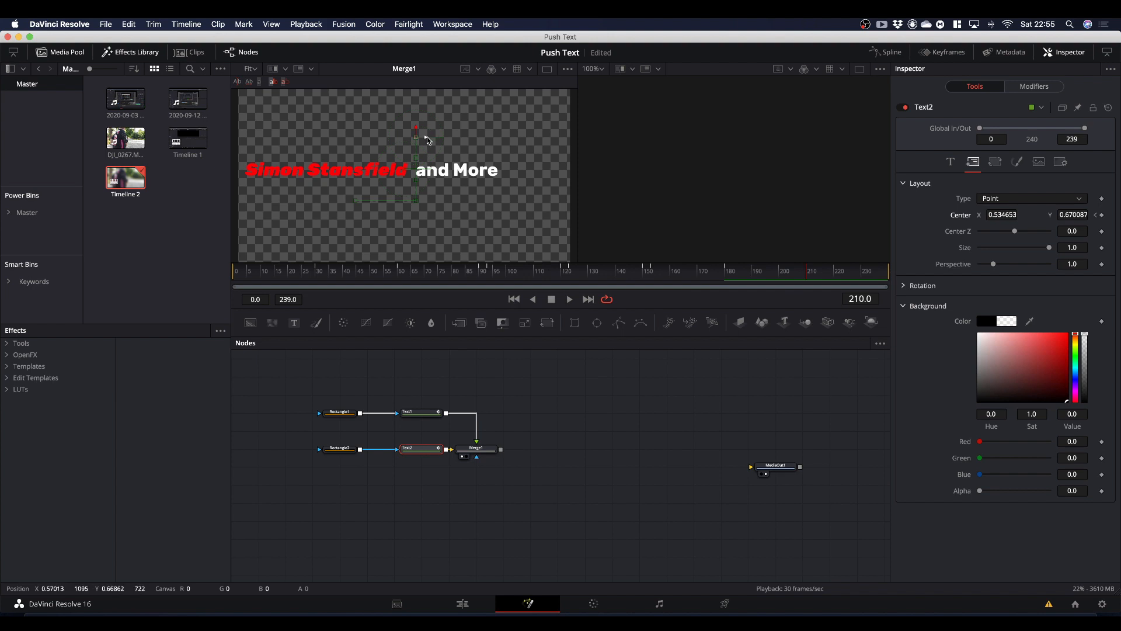
{"action": "left_click_drag", "start_coordinate": [426, 137], "coordinate": [341, 142]}
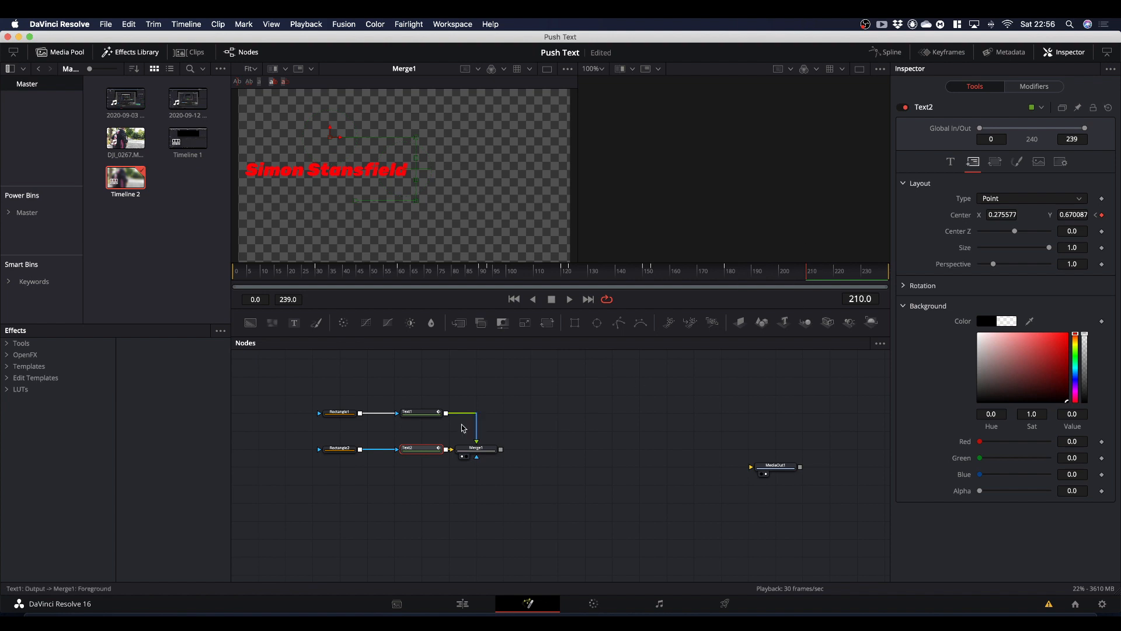
Keyframe Text1's position at frame 210, drag it off right at frame 239, and preview the animation
{"action": "left_click", "coordinate": [413, 414]}
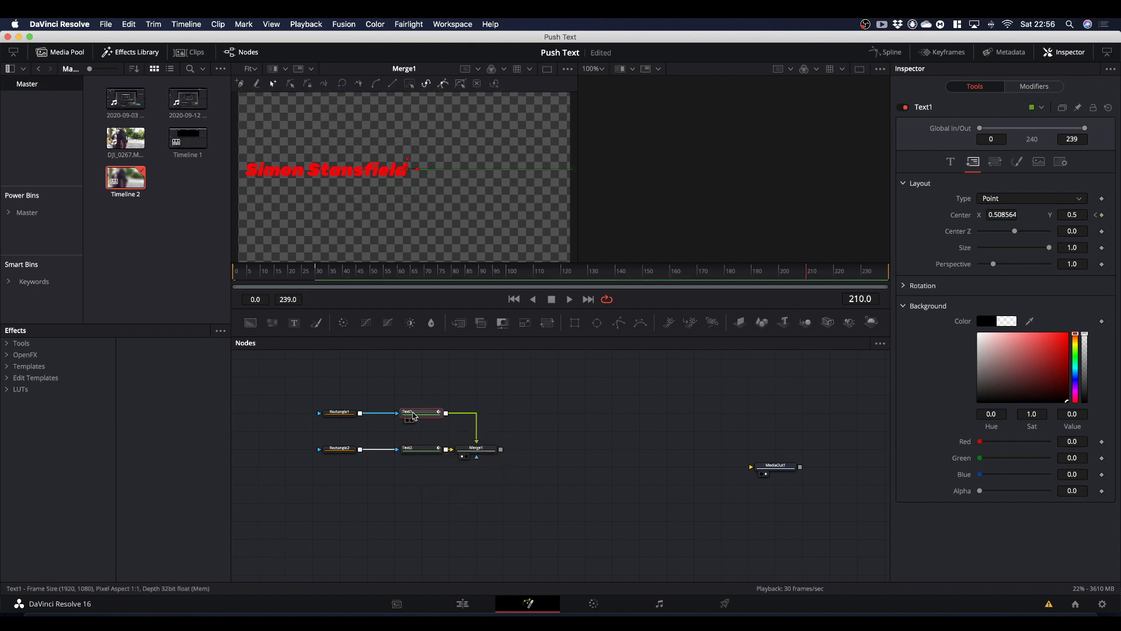
{"action": "left_click", "coordinate": [1102, 215]}
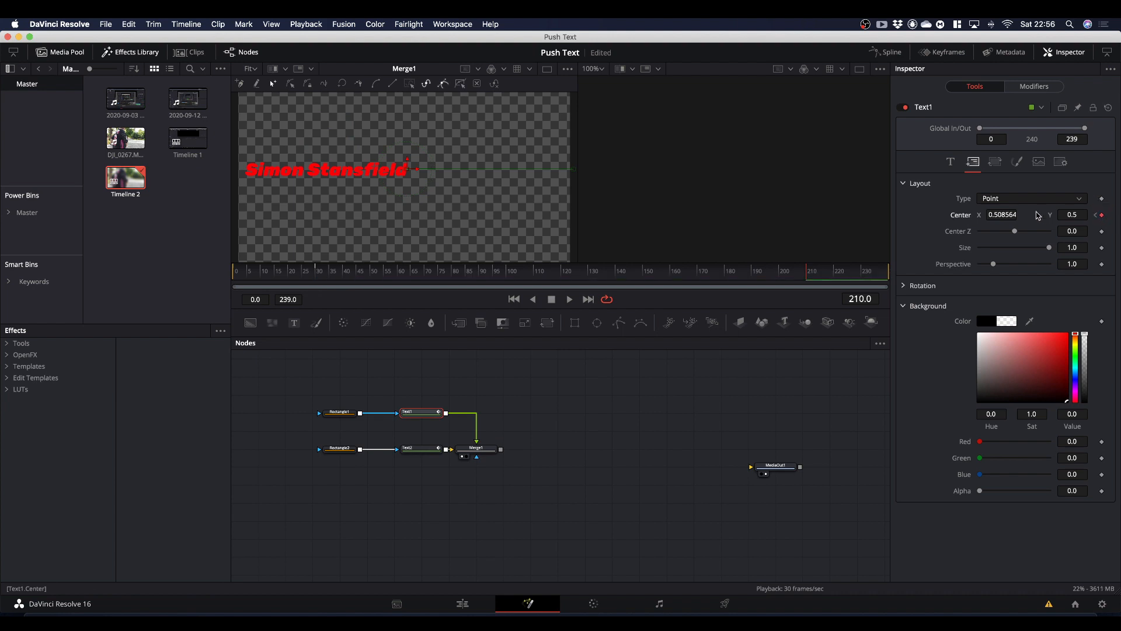
{"action": "left_click_drag", "start_coordinate": [809, 279], "coordinate": [889, 283]}
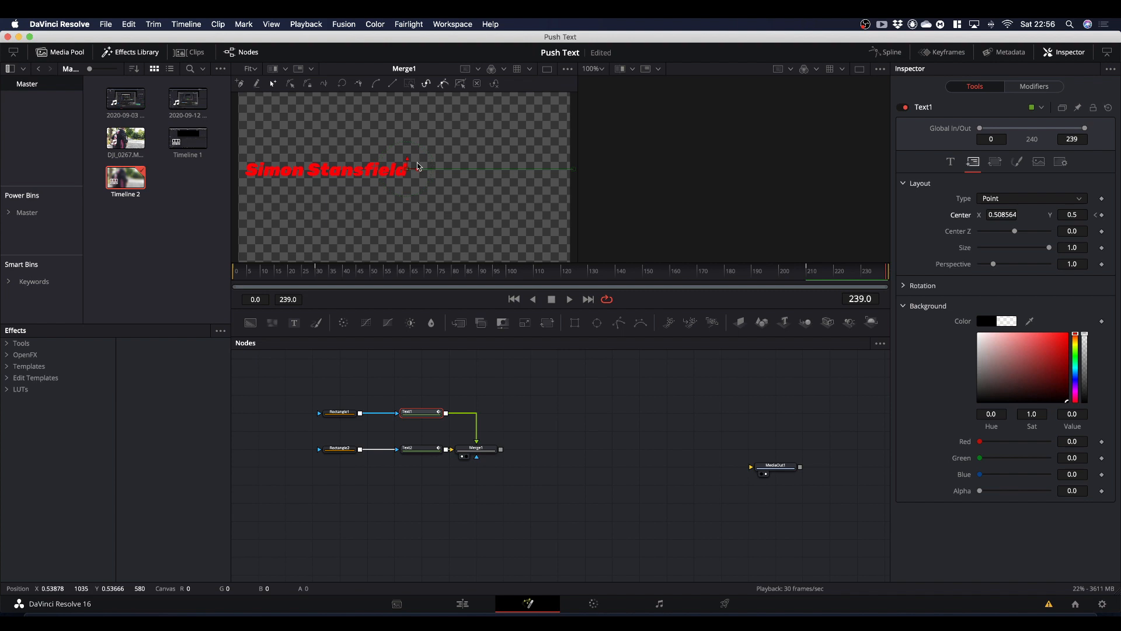
{"action": "left_click_drag", "start_coordinate": [418, 171], "coordinate": [585, 173]}
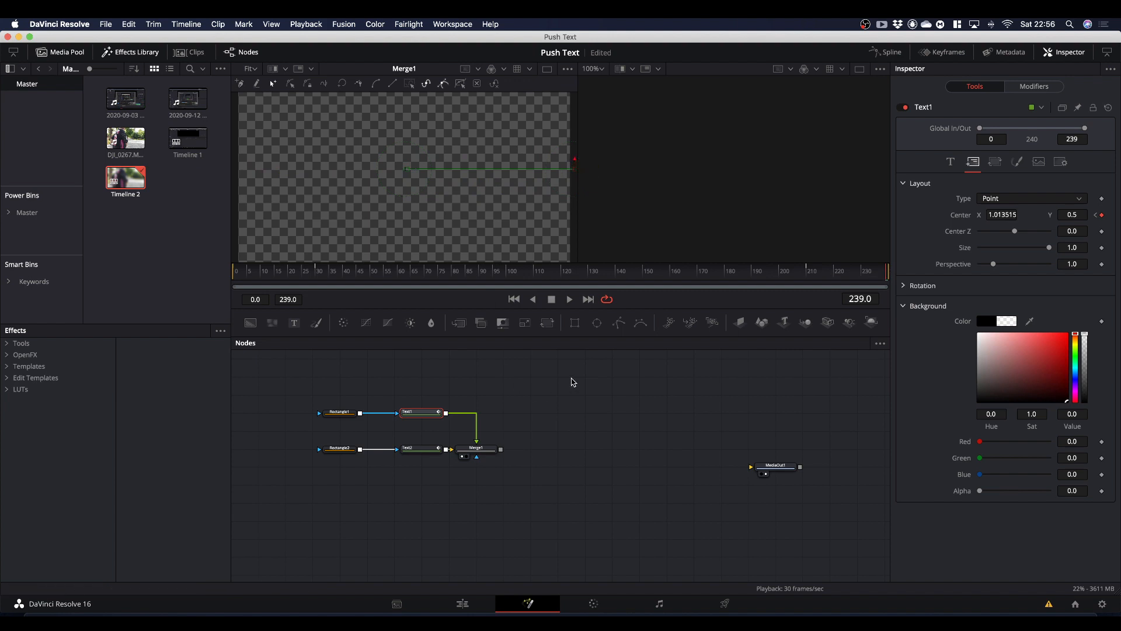
{"action": "key", "text": "space"}
{"action": "key", "text": "space"}
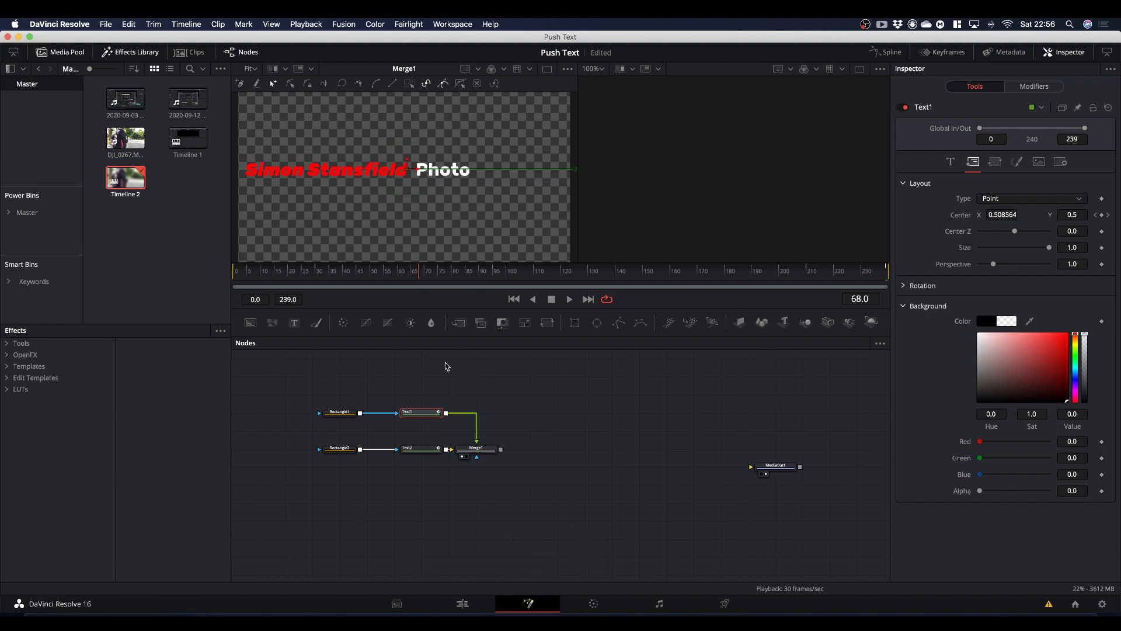
In the Spline editor, show the Text1 and Text2 position curves and flatten all their keyframes
{"action": "left_click", "coordinate": [888, 52]}
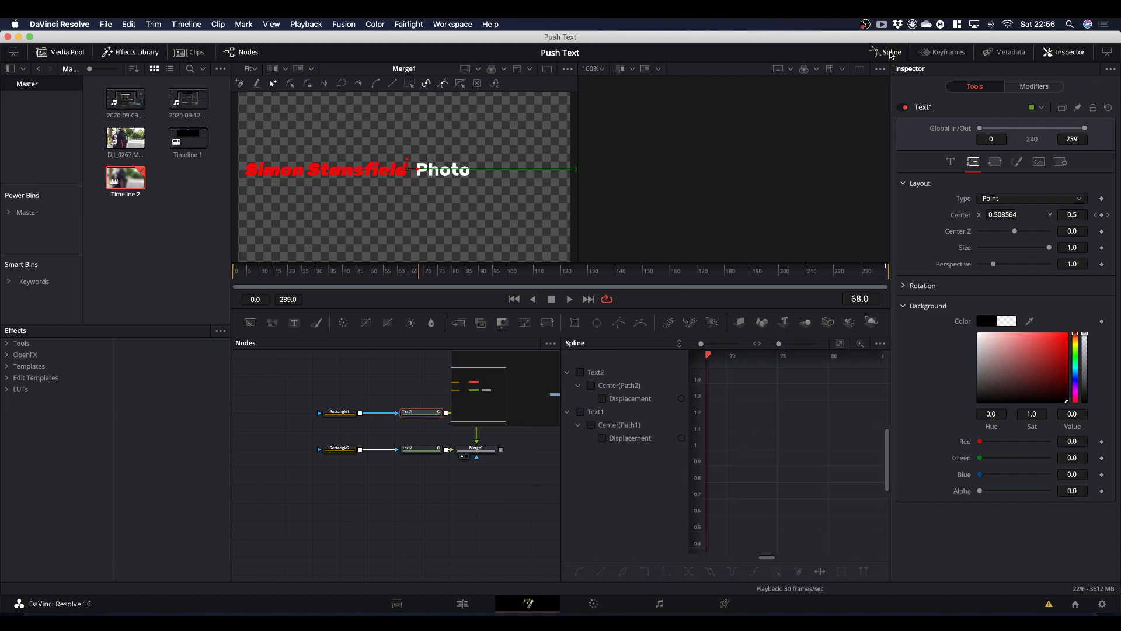
{"action": "left_click_drag", "start_coordinate": [561, 468], "coordinate": [318, 471]}
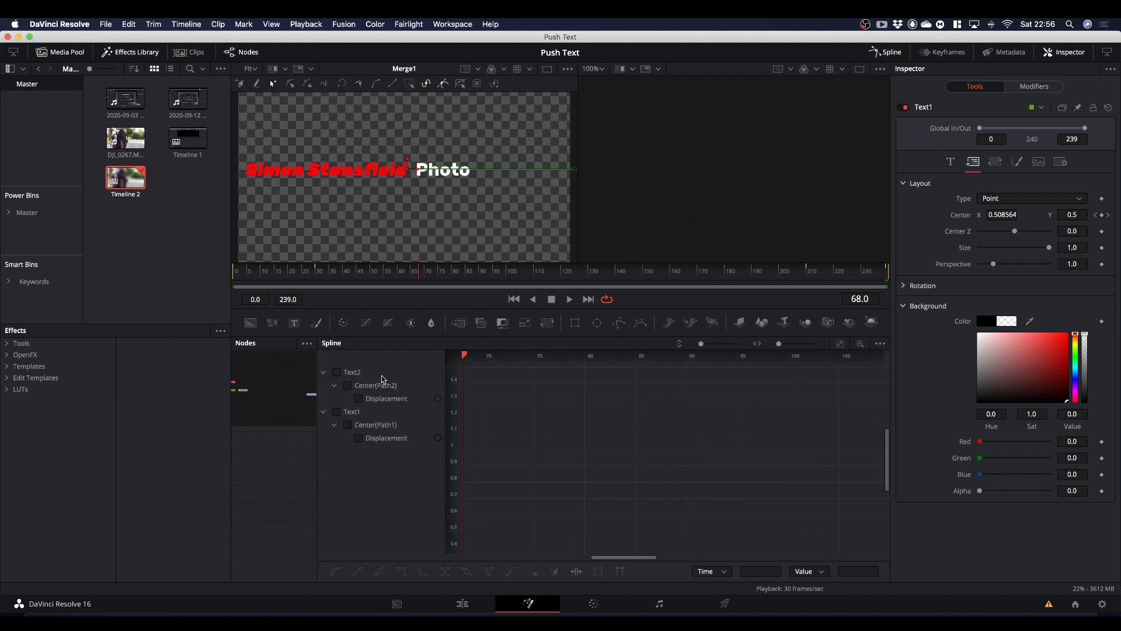
{"action": "left_click", "coordinate": [337, 372]}
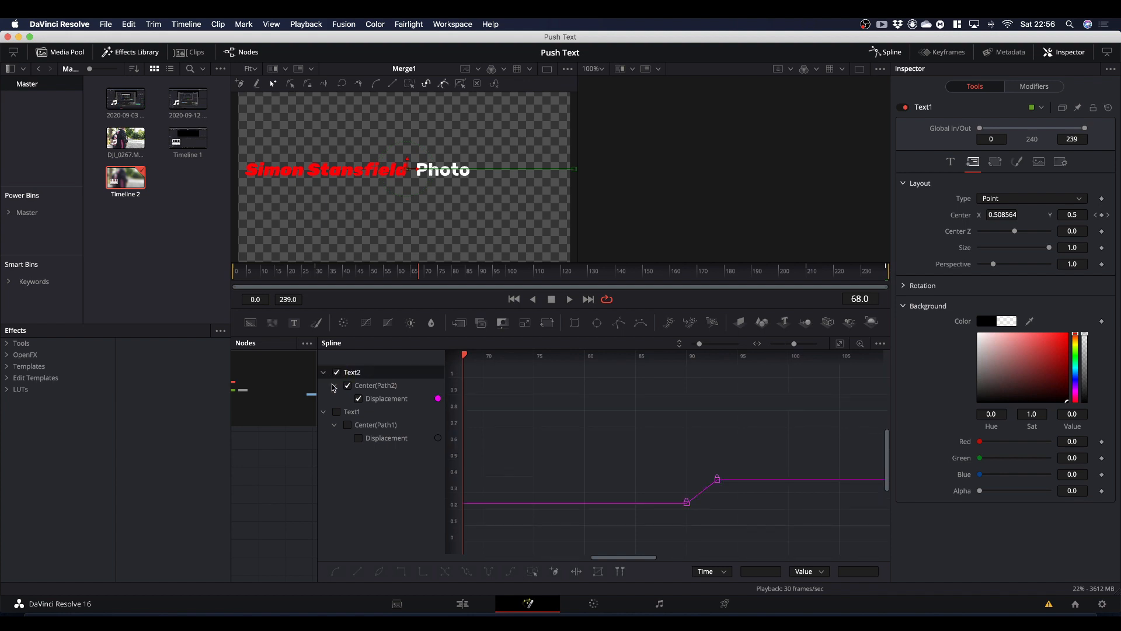
{"action": "left_click", "coordinate": [337, 413]}
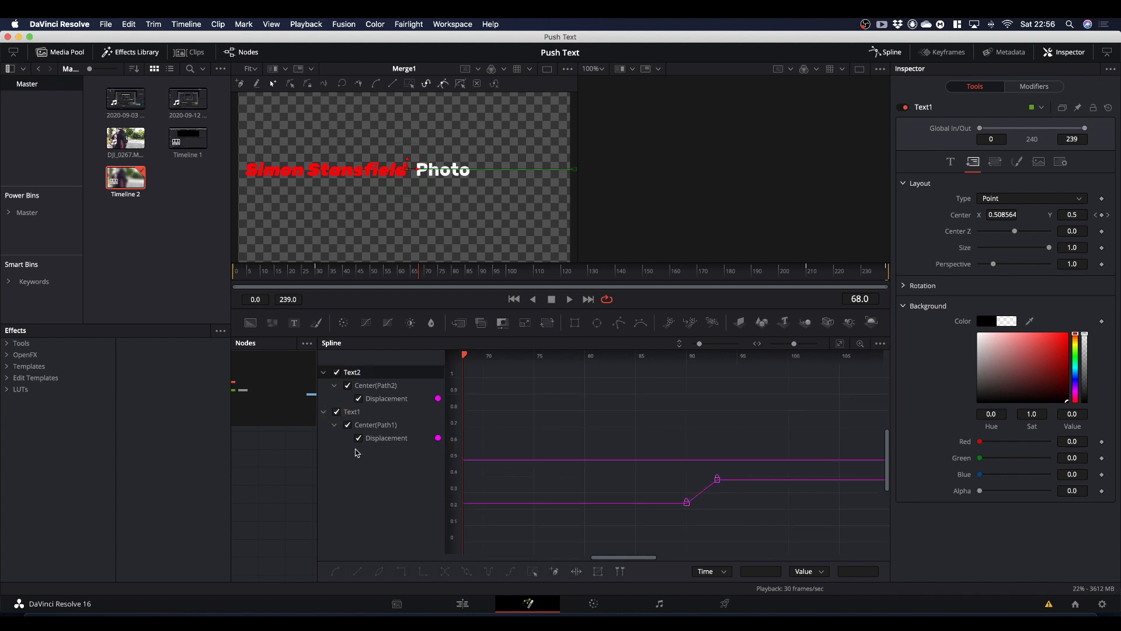
{"action": "left_click", "coordinate": [841, 344]}
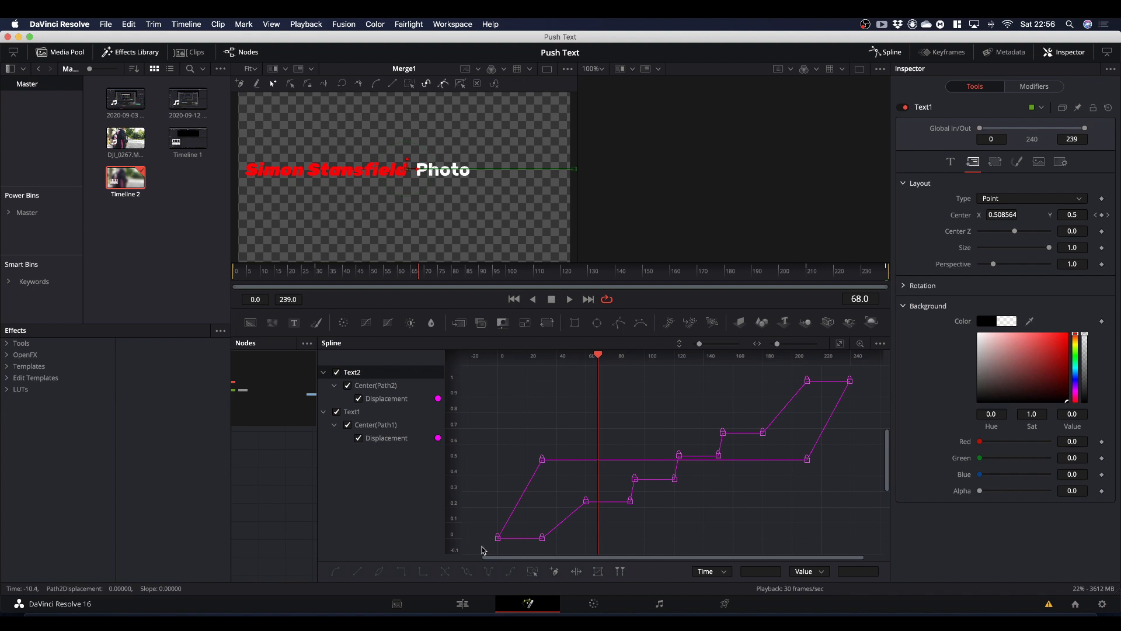
{"action": "left_click_drag", "start_coordinate": [481, 547], "coordinate": [866, 370]}
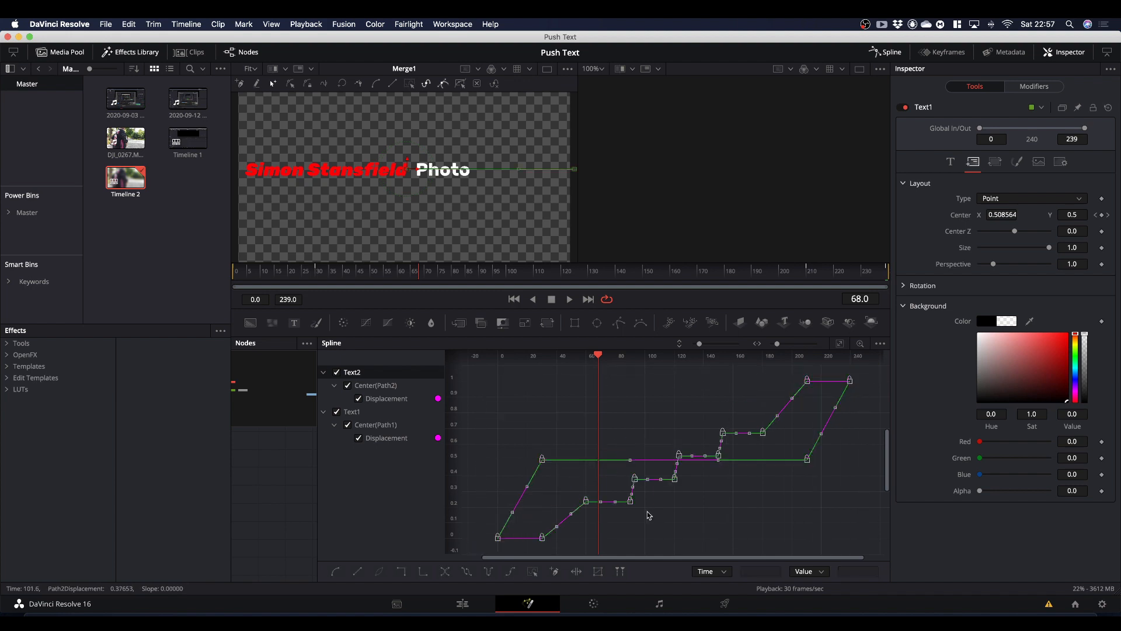
{"action": "key", "text": "f"}
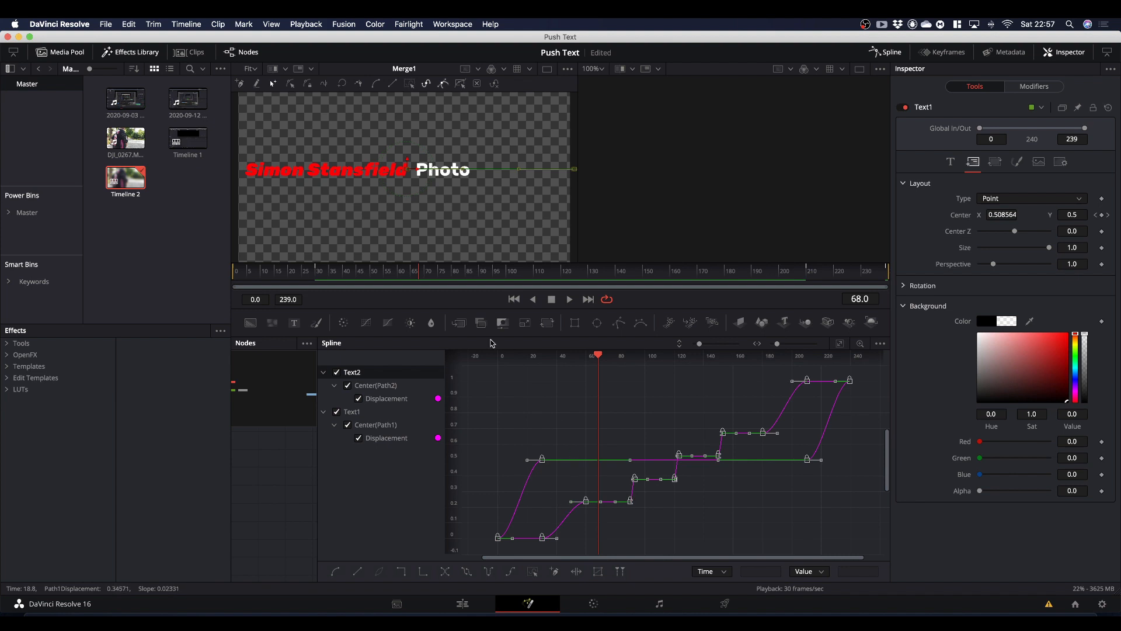
Hide the Spline editor to restore the node graph and play the eased title animation
{"action": "left_click", "coordinate": [892, 53]}
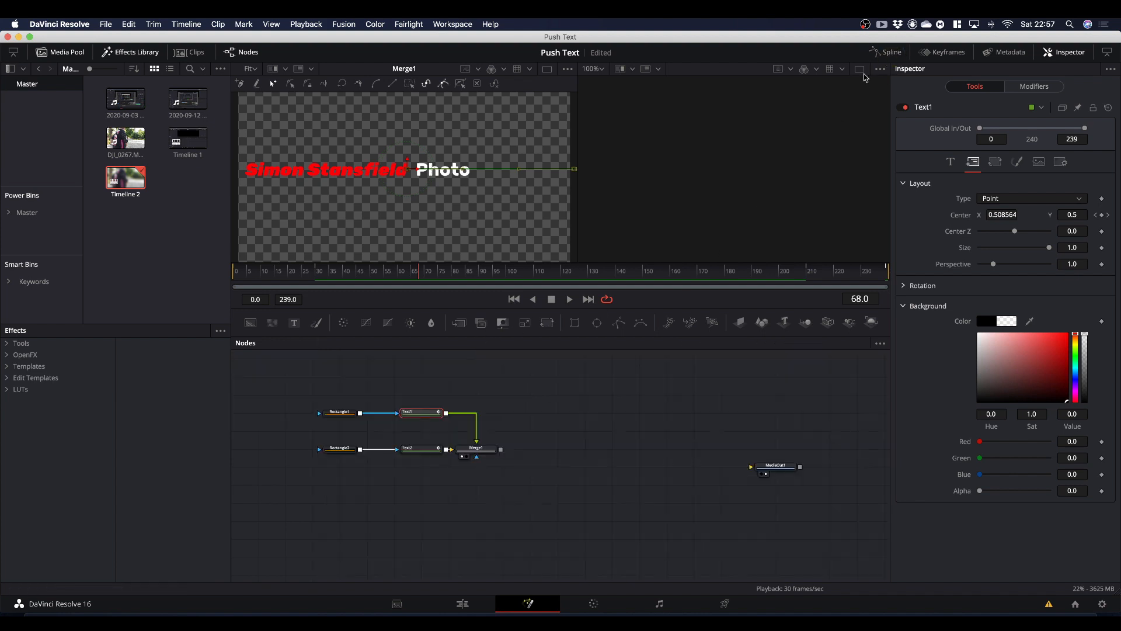
{"action": "key", "text": "space"}
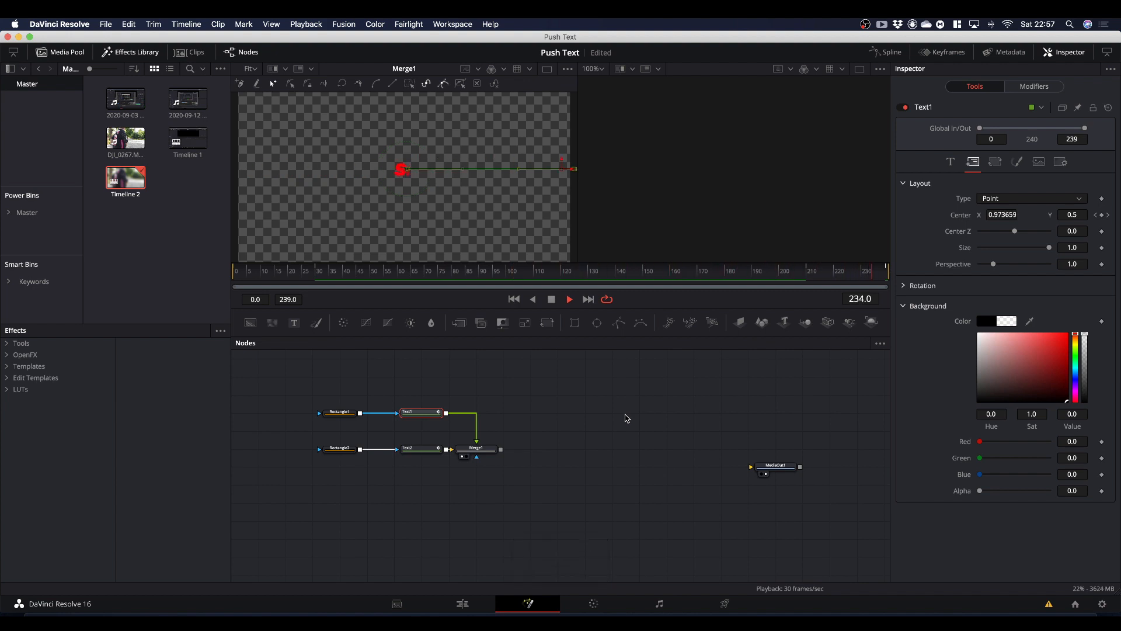
{"action": "key", "text": "space"}
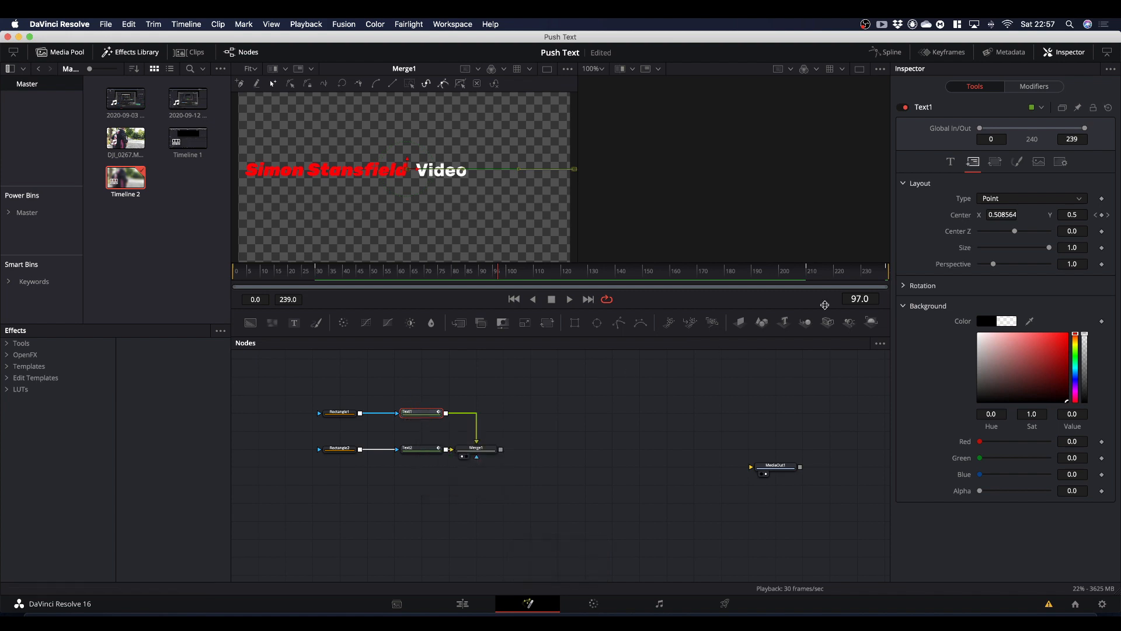
Enable motion blur for Text1 and raise its quality
{"action": "left_click", "coordinate": [1061, 164]}
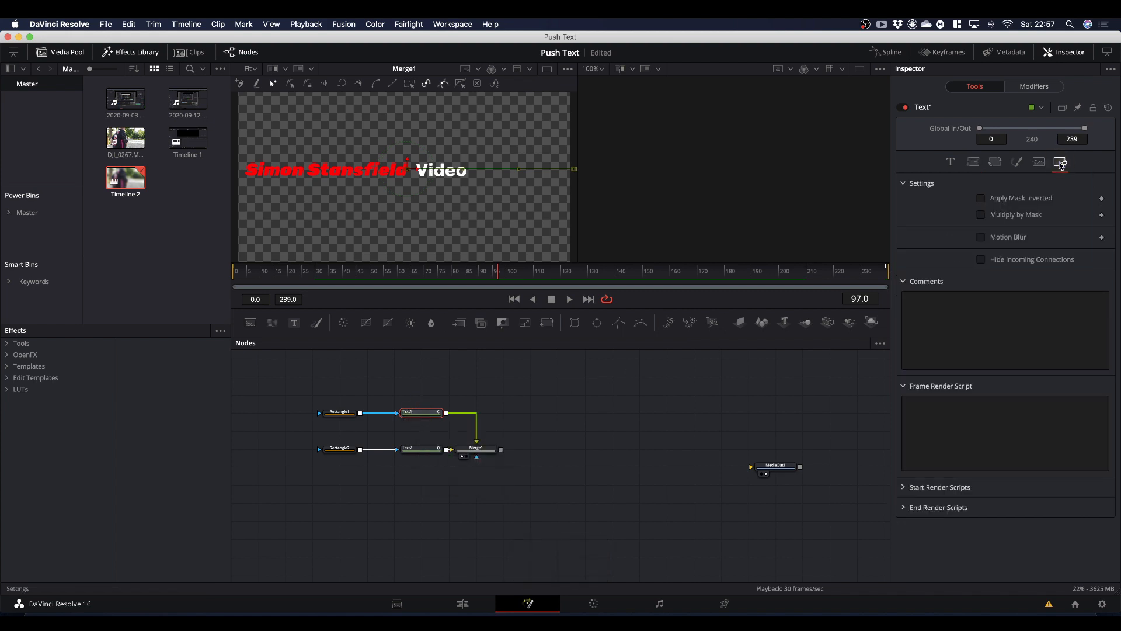
{"action": "left_click", "coordinate": [981, 238]}
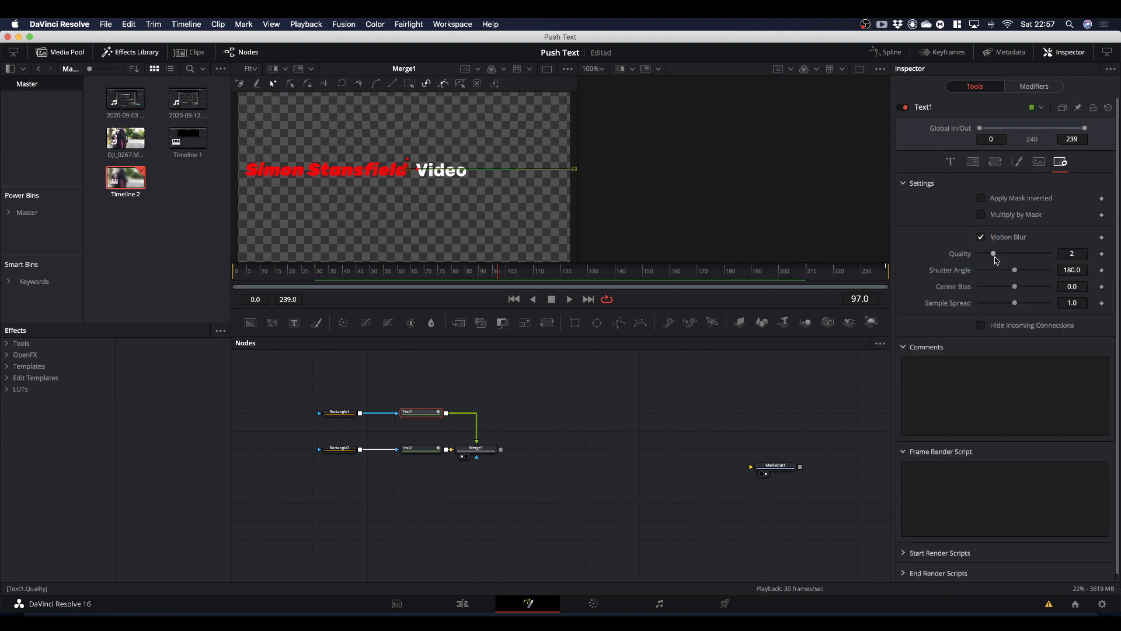
{"action": "left_click_drag", "start_coordinate": [994, 255], "coordinate": [1021, 258]}
Enable motion blur at quality 6 for Text2 and connect Merge1's output to MediaOut1
{"action": "left_click", "coordinate": [421, 450]}
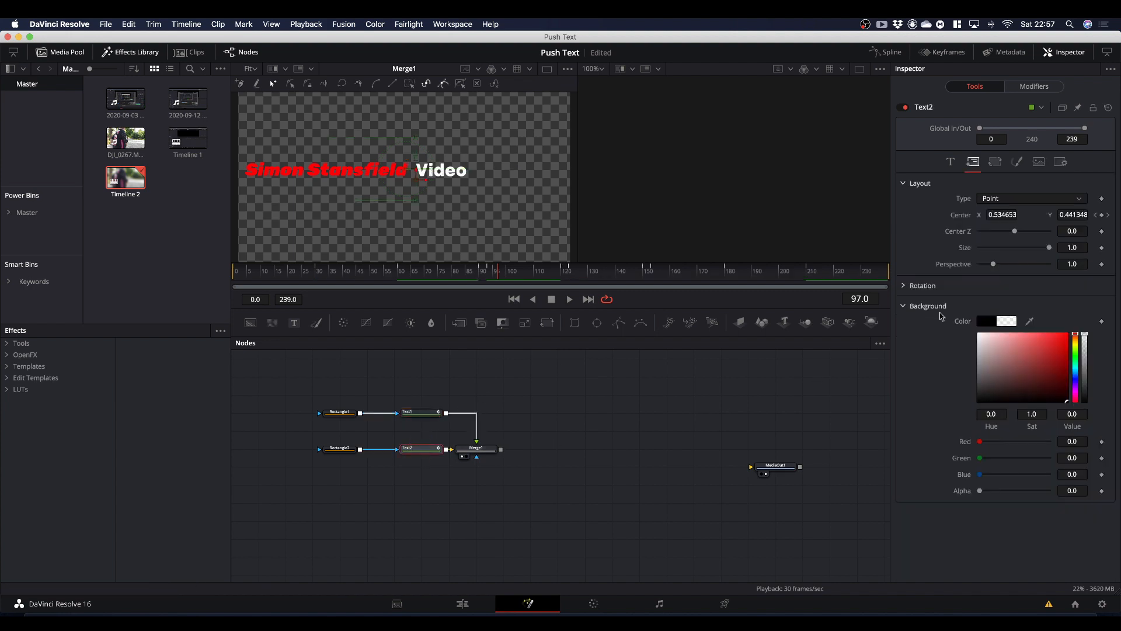
{"action": "left_click", "coordinate": [1062, 162]}
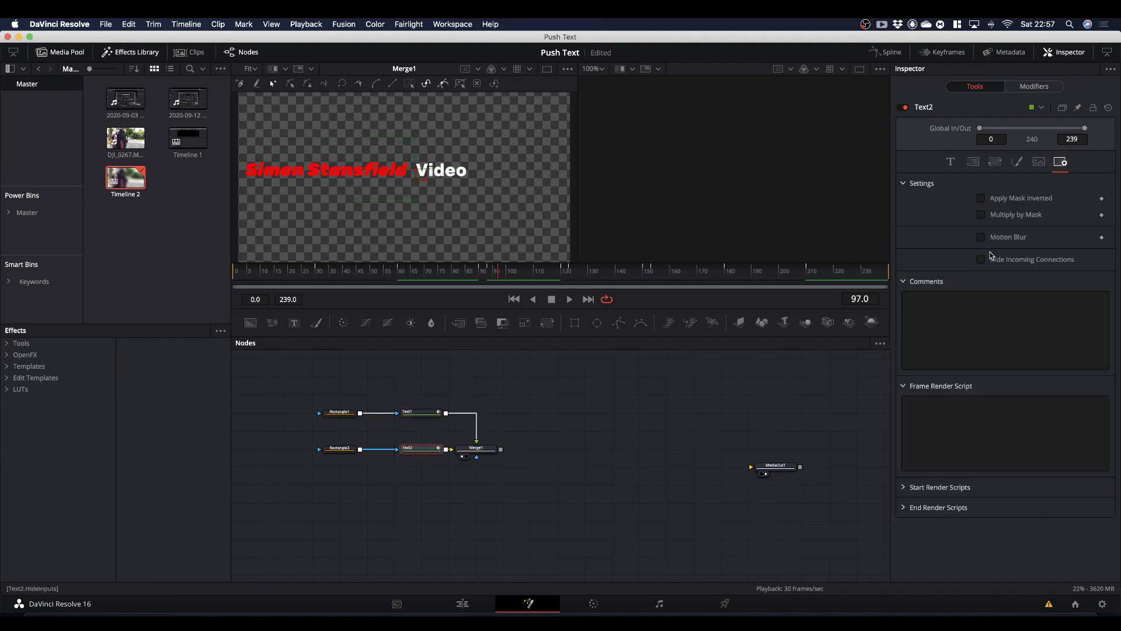
{"action": "left_click", "coordinate": [983, 239]}
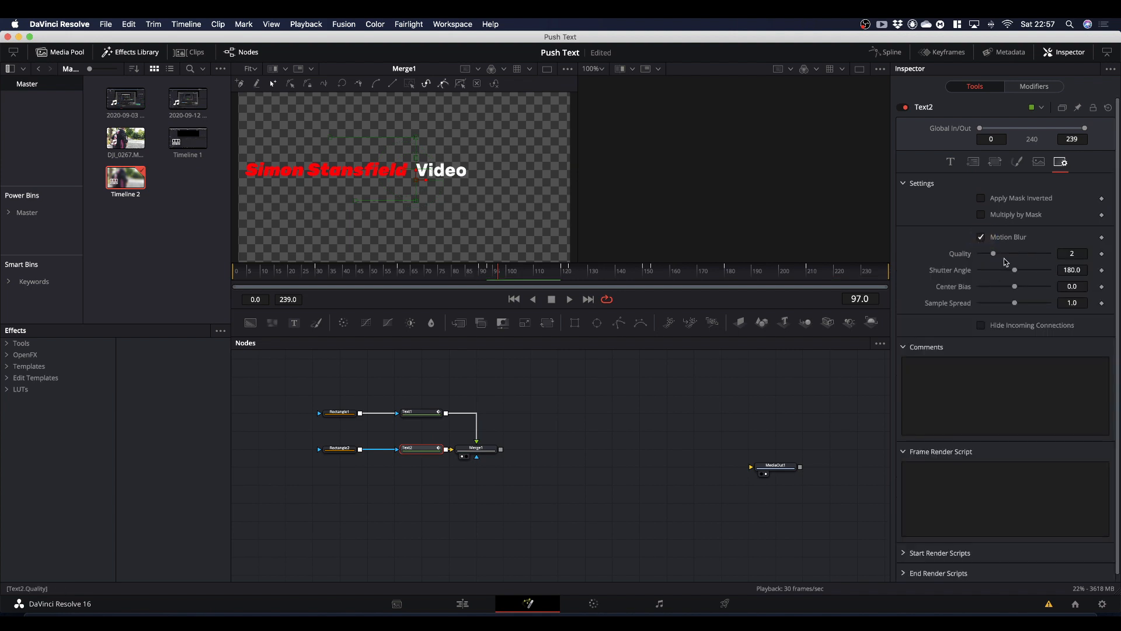
{"action": "left_click_drag", "start_coordinate": [994, 255], "coordinate": [1021, 261]}
{"action": "left_click_drag", "start_coordinate": [501, 452], "coordinate": [760, 469]}
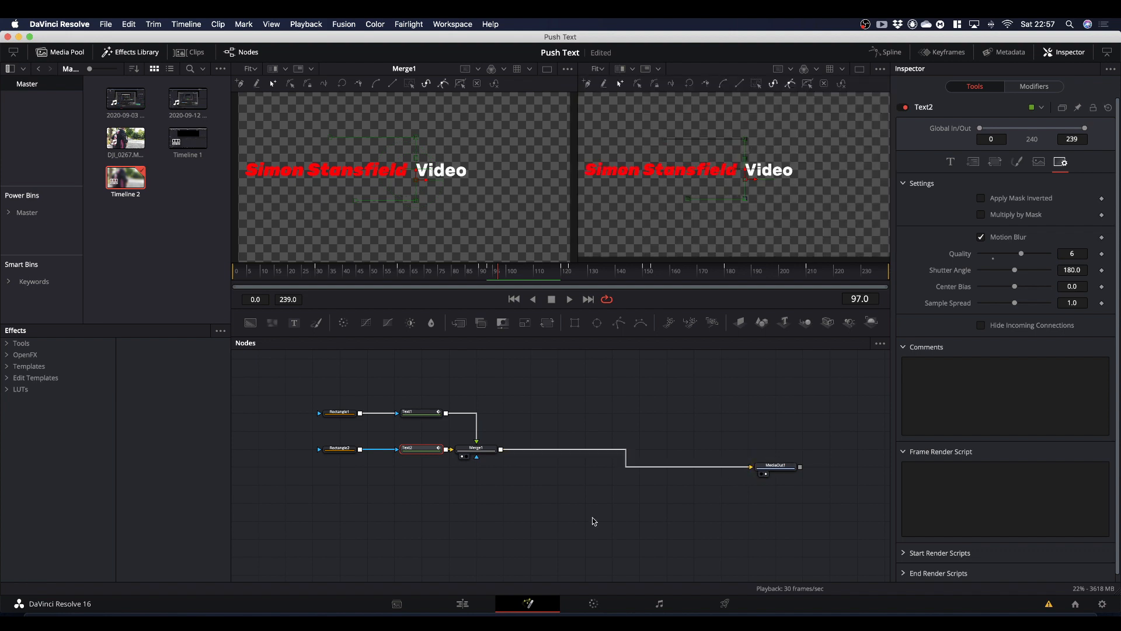
{"action": "left_click", "coordinate": [461, 604]}
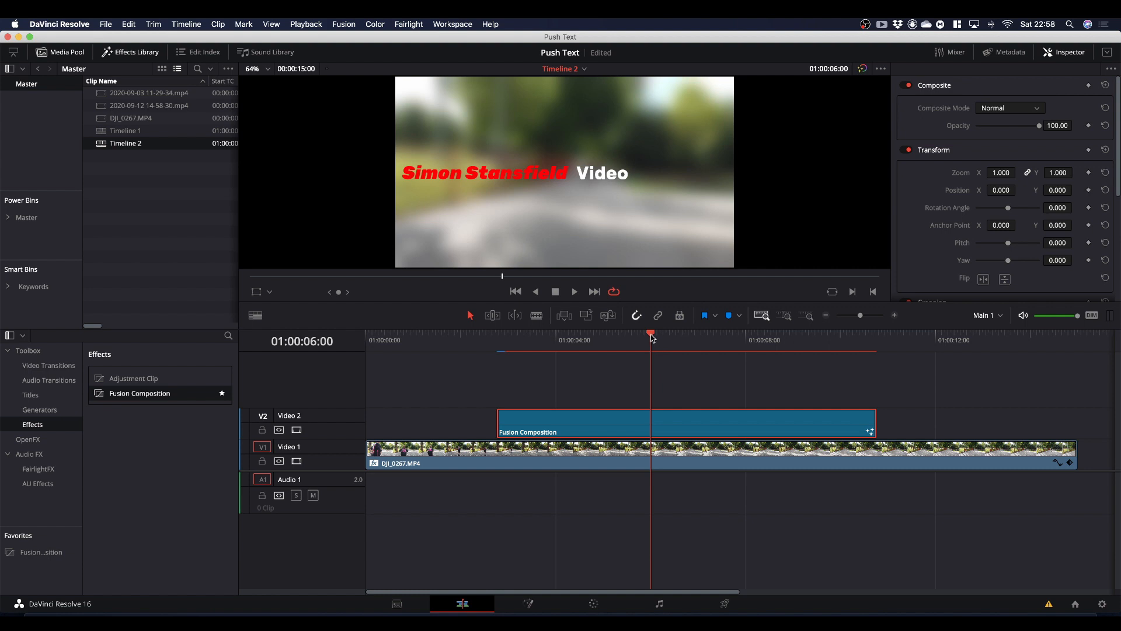
{"action": "left_click_drag", "start_coordinate": [652, 337], "coordinate": [501, 352]}
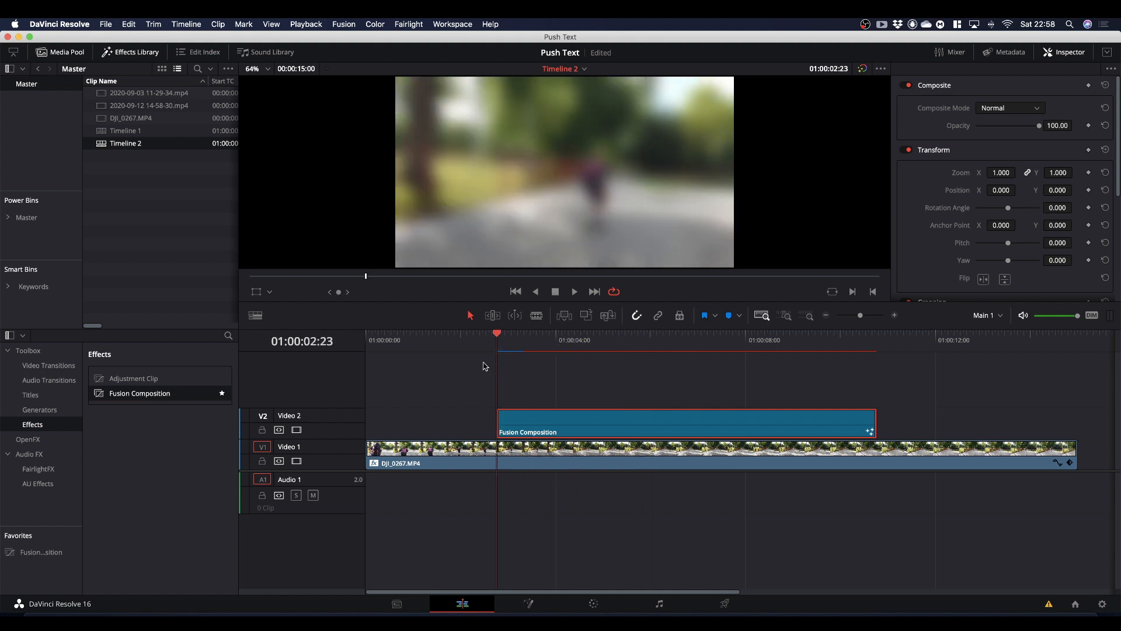
{"action": "key", "text": "space"}
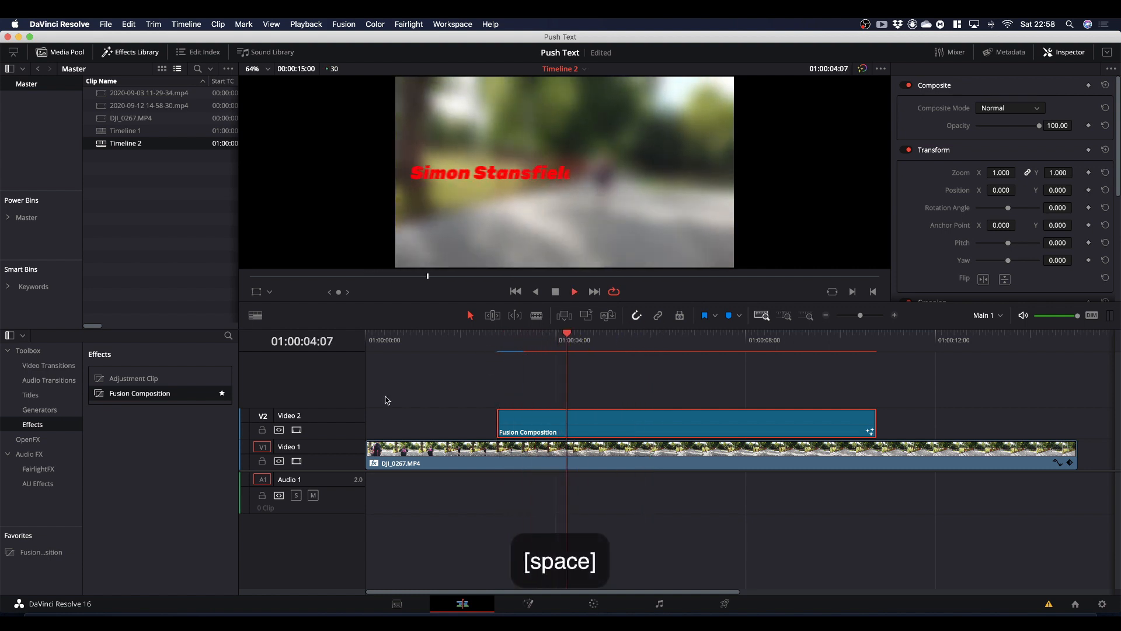
{"action": "key", "text": "space"}
{"action": "left_click_drag", "start_coordinate": [599, 334], "coordinate": [493, 357]}
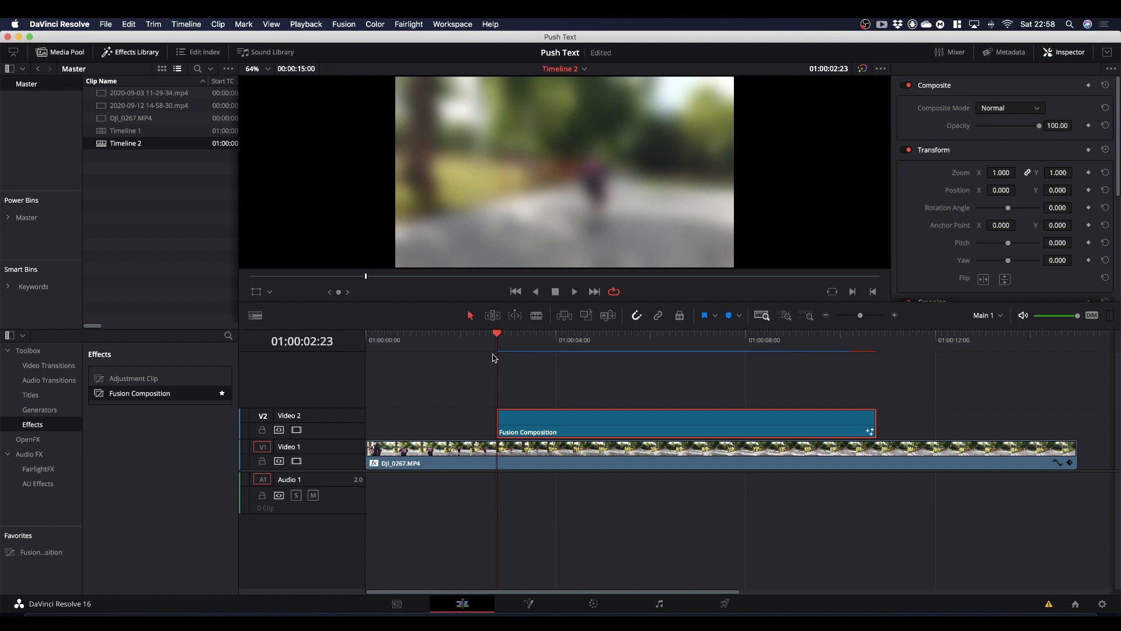
{"action": "key", "text": "slash"}
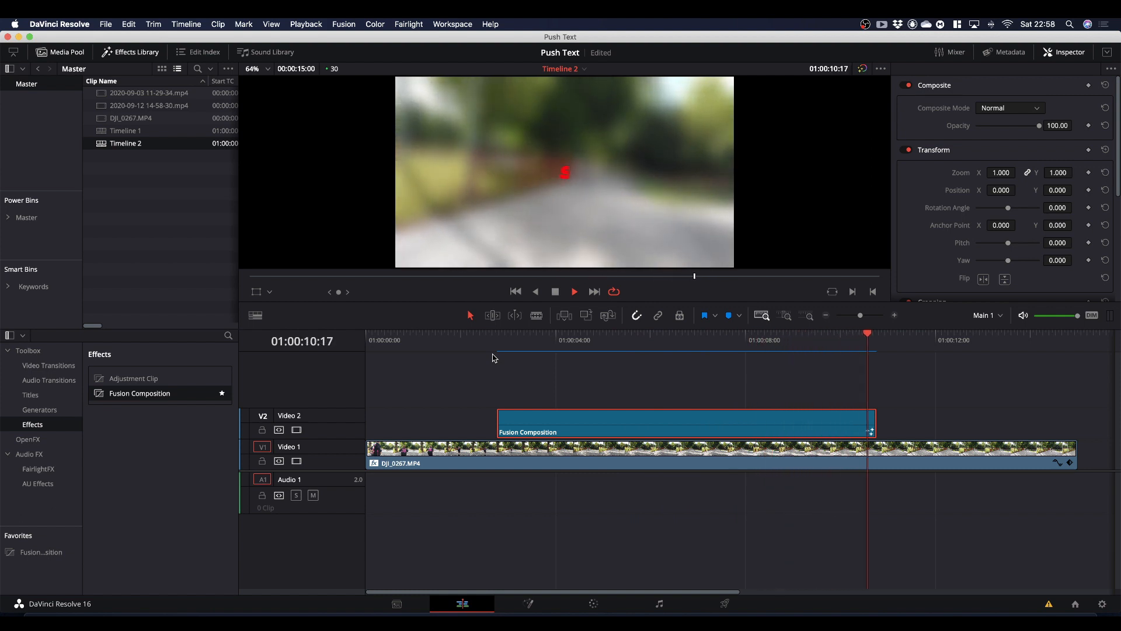
{"action": "key", "text": "space"}
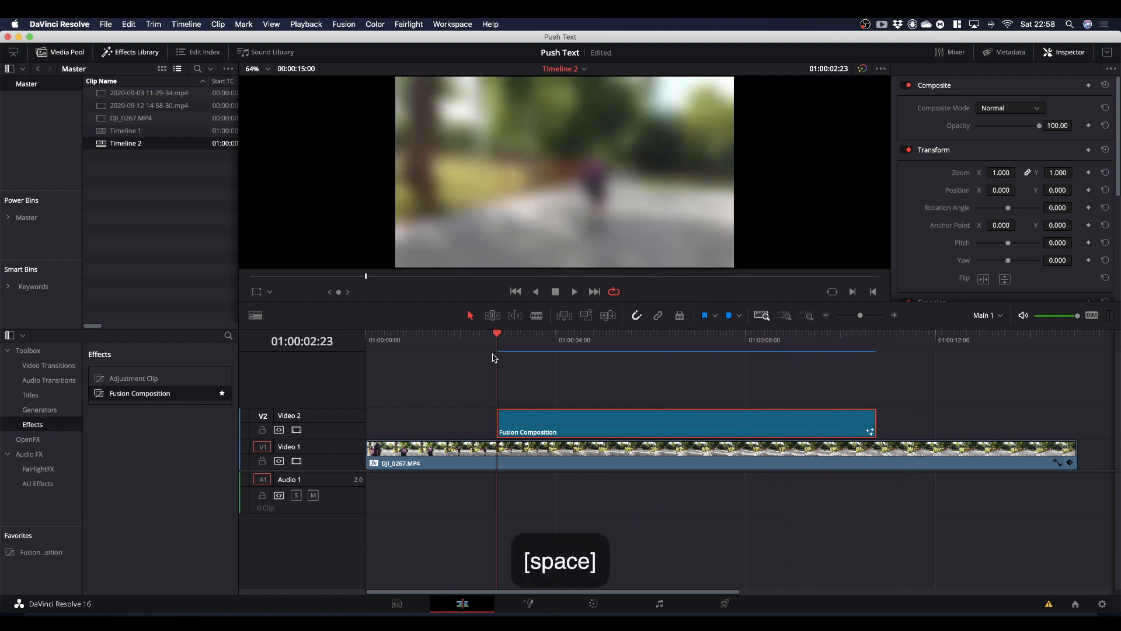
{"action": "left_click", "coordinate": [531, 342]}
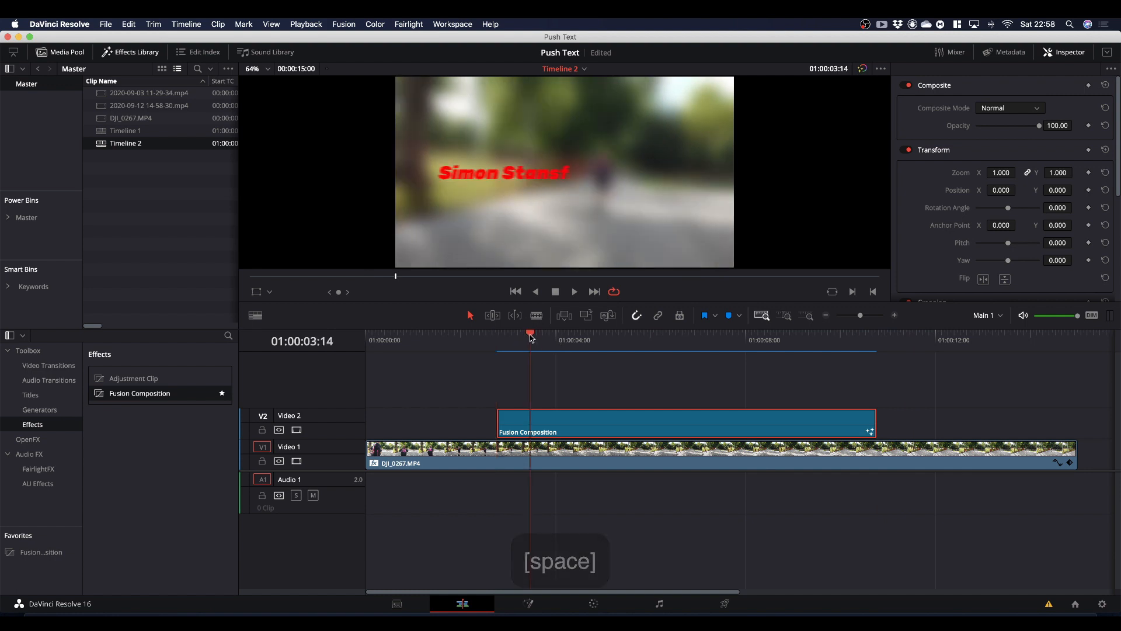
{"action": "left_click_drag", "start_coordinate": [530, 342], "coordinate": [618, 342]}
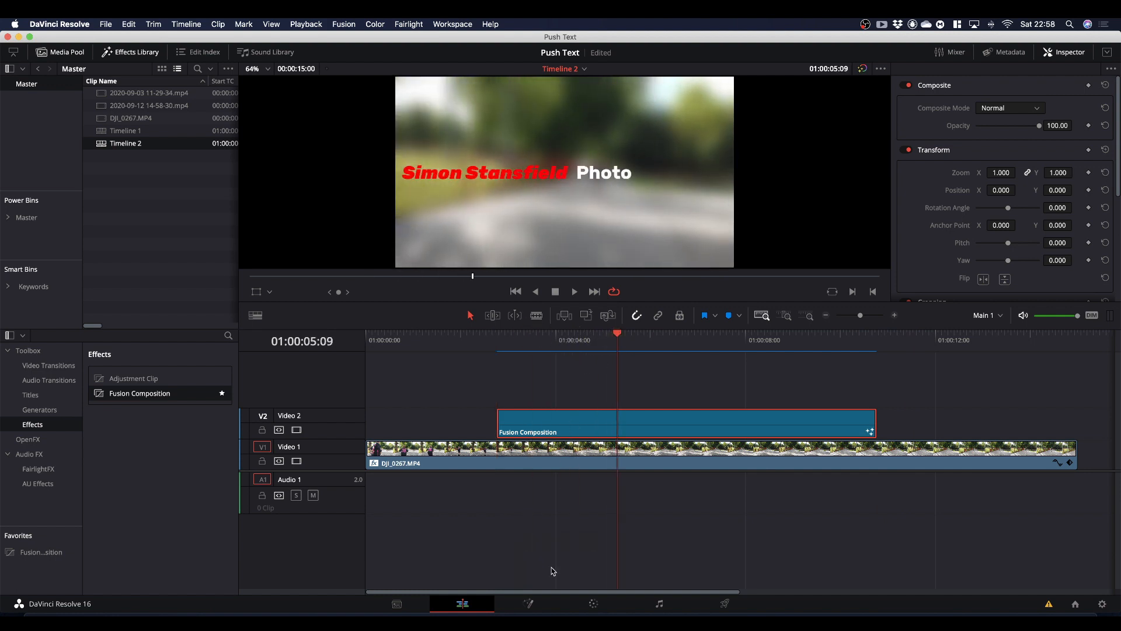
{"action": "left_click", "coordinate": [533, 607]}
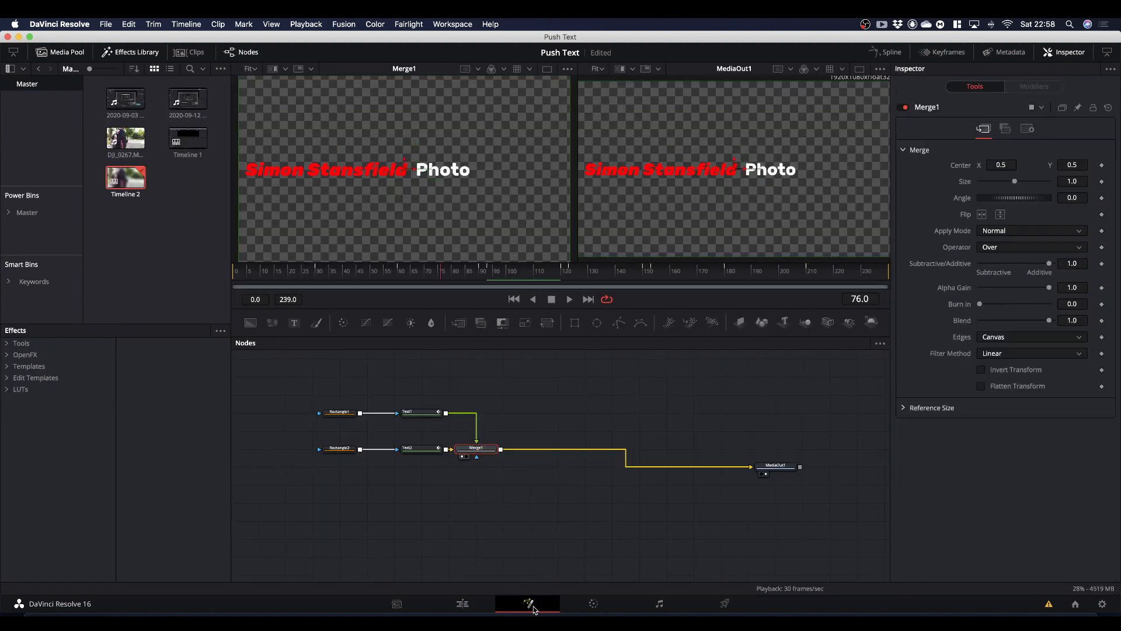
Add a Transform node after Merge1 through the tool search
{"action": "left_click", "coordinate": [484, 455]}
{"action": "key", "text": "shift+space"}
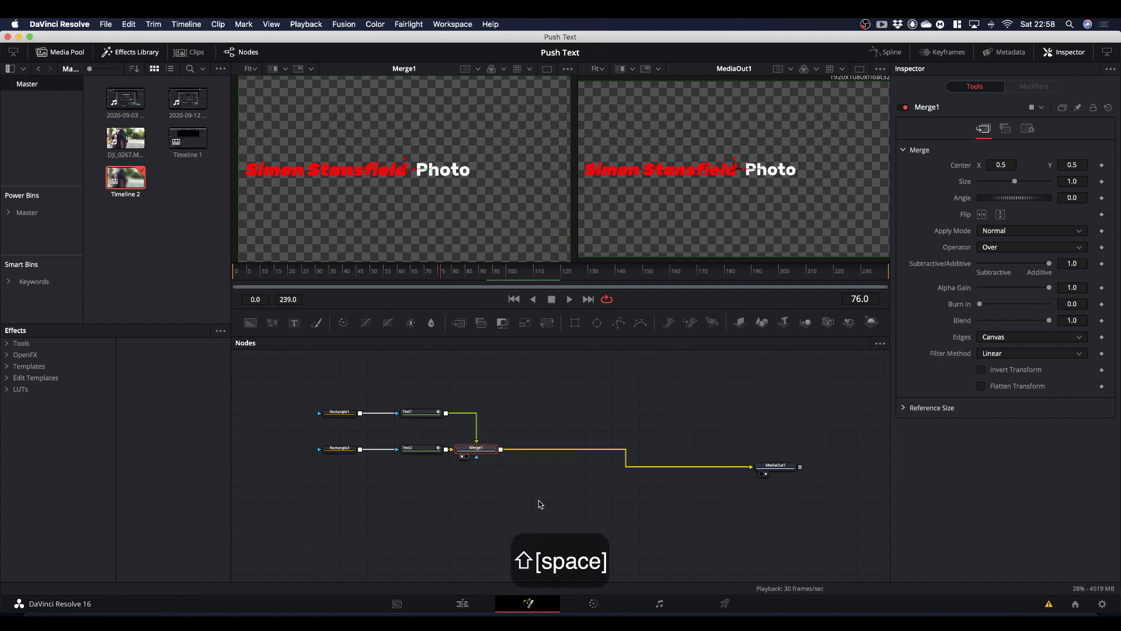
{"action": "type", "text": "trnsfi"}
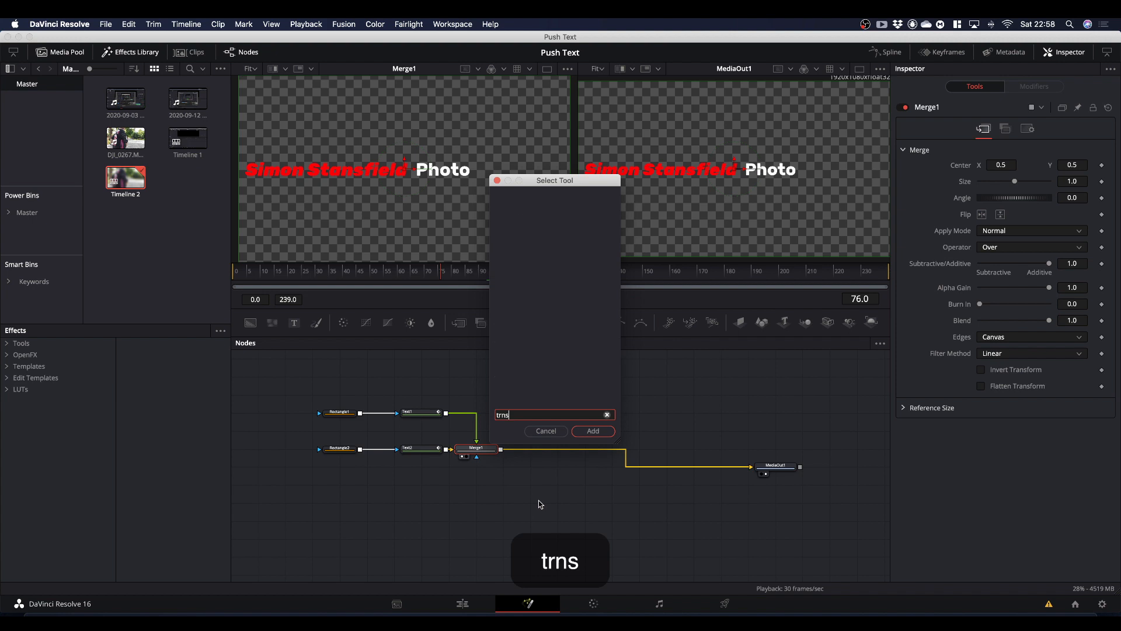
{"action": "key", "text": "BackSpace"}
{"action": "type", "text": "om"}
{"action": "key", "text": "BackSpace"}
{"action": "key", "text": "BackSpace"}
{"action": "key", "text": "BackSpace"}
{"action": "key", "text": "BackSpace"}
{"action": "key", "text": "BackSpace"}
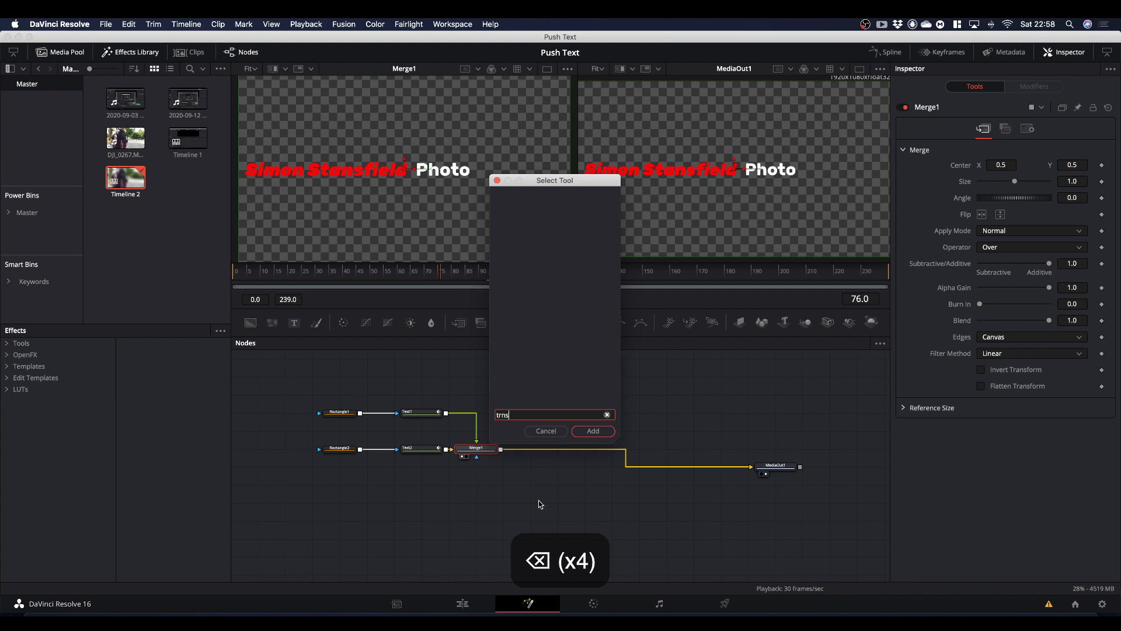
{"action": "type", "text": "ansform"}
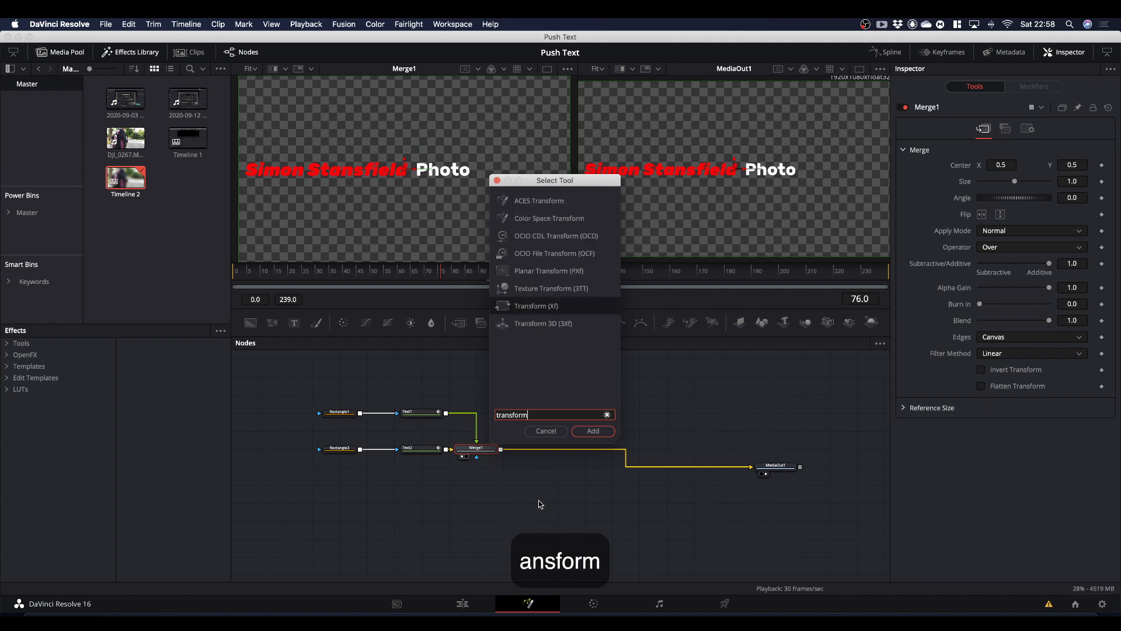
{"action": "key", "text": "Return"}
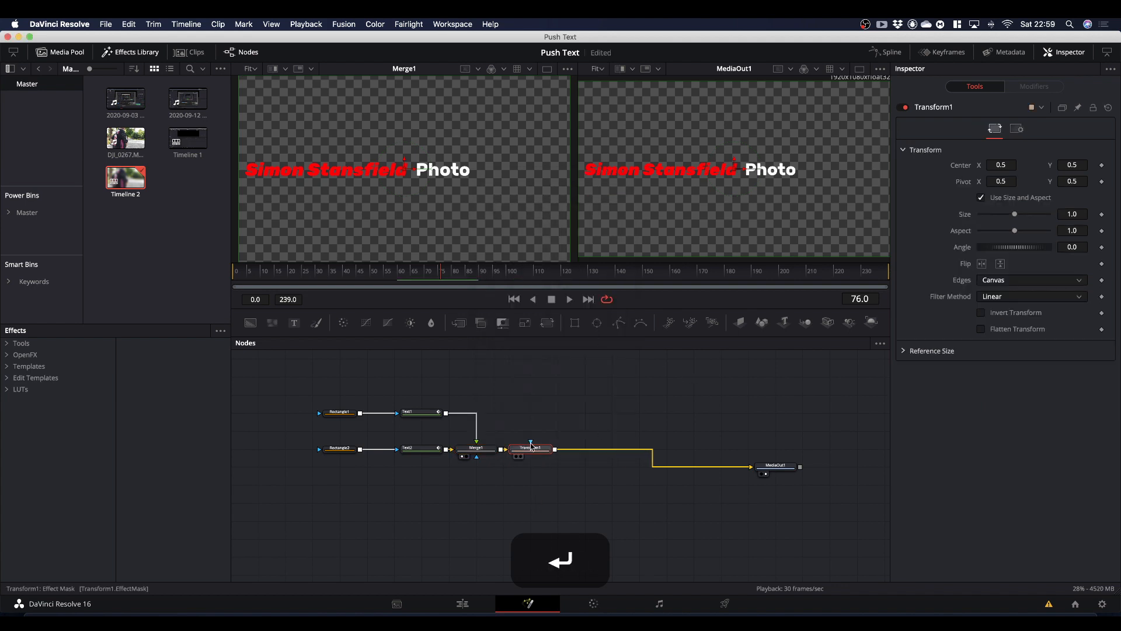
View Transform1 and shift the whole title right, setting Center Y to 0.5
{"action": "left_click_drag", "start_coordinate": [531, 448], "coordinate": [685, 222]}
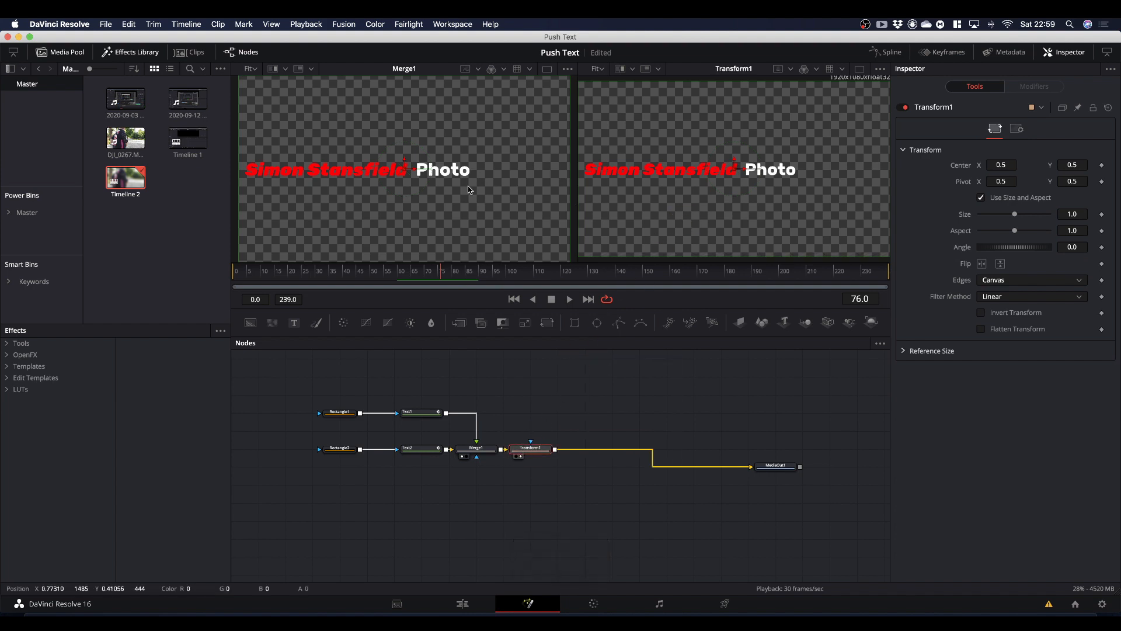
{"action": "left_click_drag", "start_coordinate": [746, 171], "coordinate": [769, 154]}
{"action": "left_click", "coordinate": [1077, 164]}
{"action": "type", "text": "0.624025"}
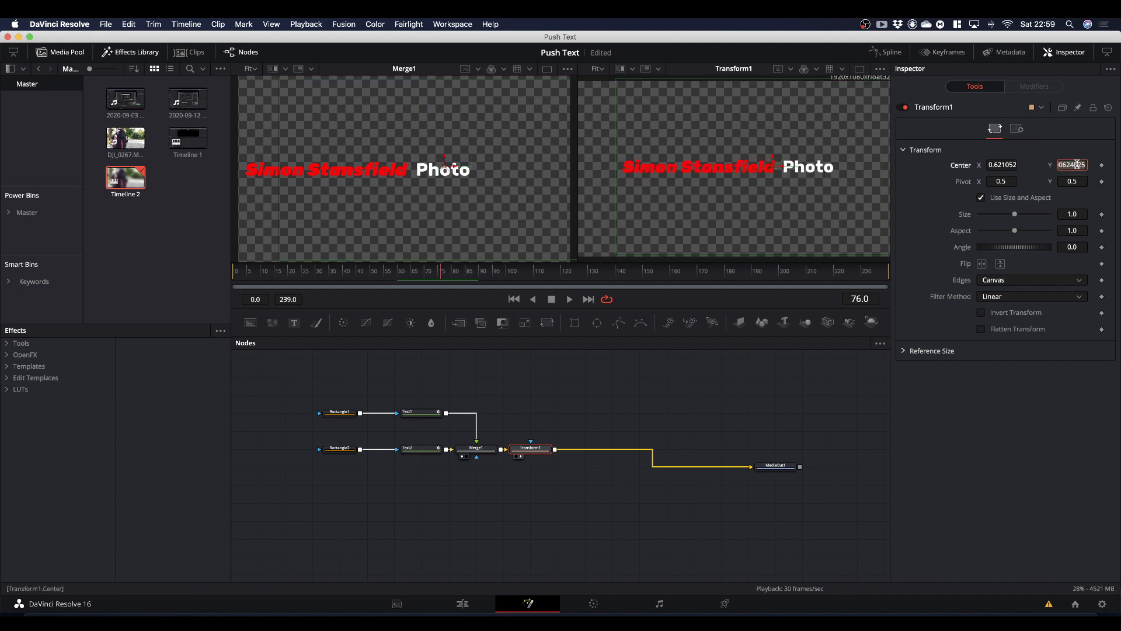
{"action": "type", "text": ".5"}
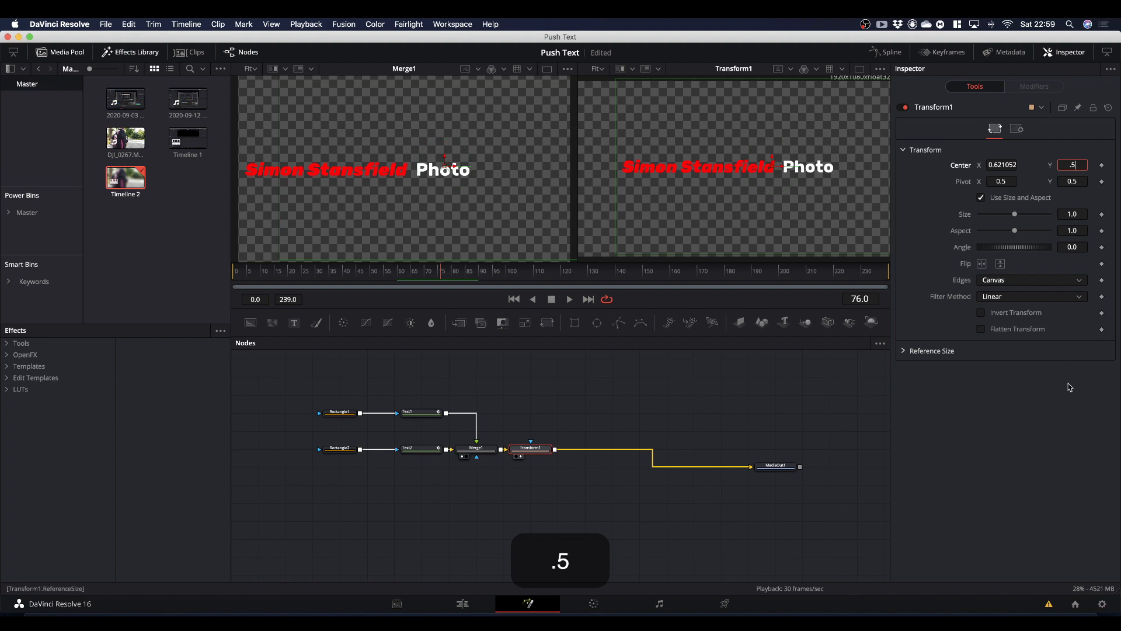
{"action": "left_click", "coordinate": [1068, 384]}
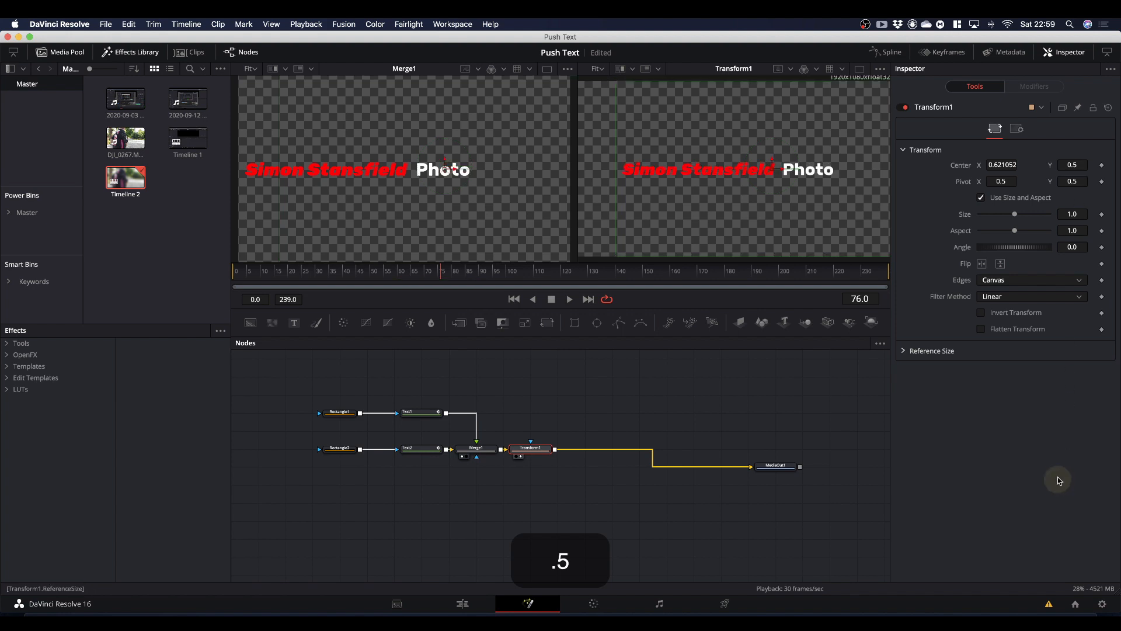
On the Edit page, replay the centred title over the DJI_0267.MP4 clip around the current frame
{"action": "left_click", "coordinate": [459, 605]}
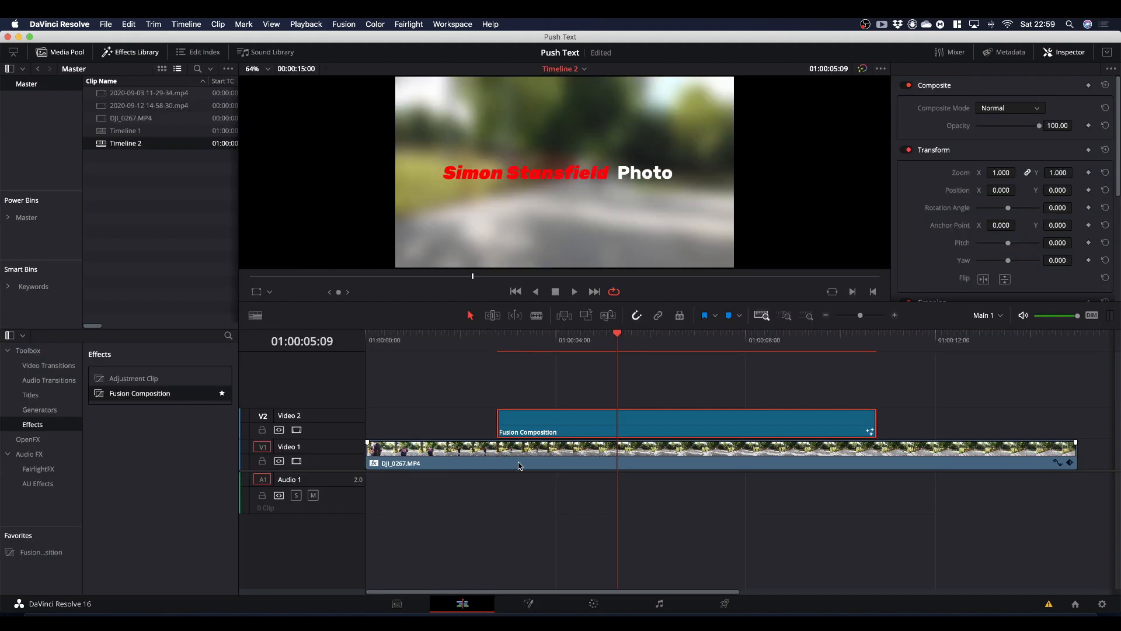
{"action": "key", "text": "slash"}
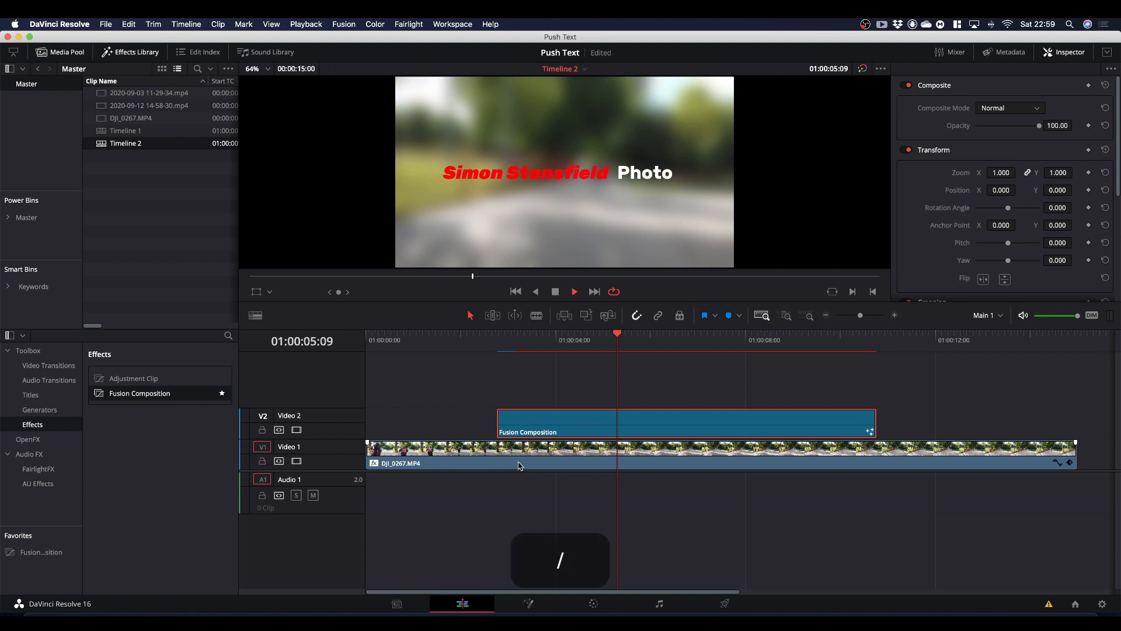
{"action": "key", "text": "slash"}
{"action": "key", "text": "space"}
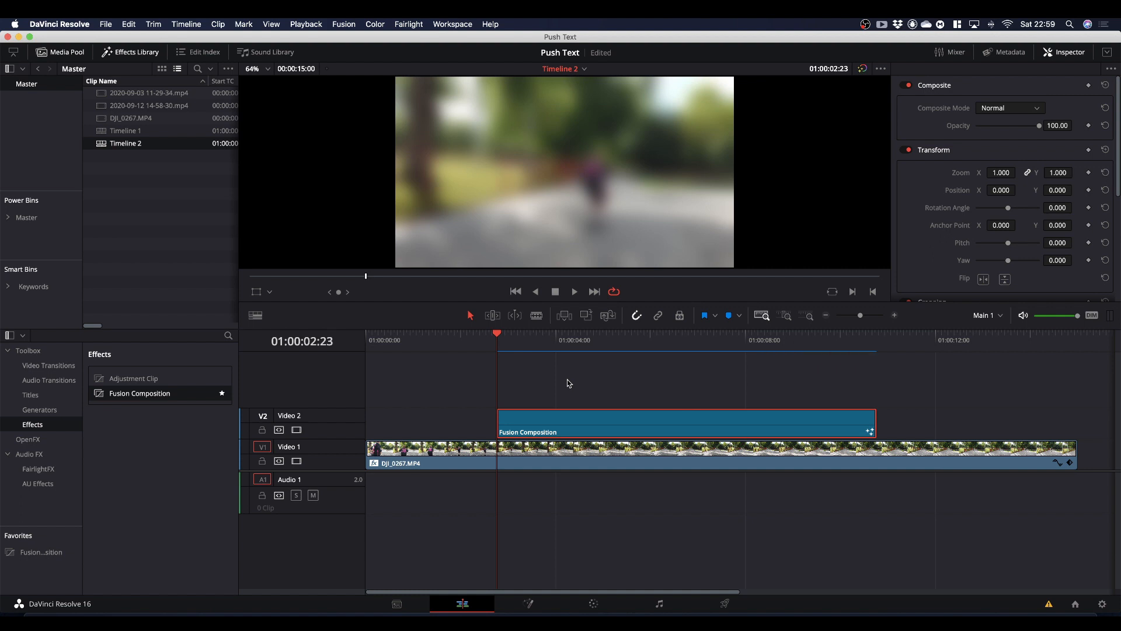
{"action": "key", "text": "slash"}
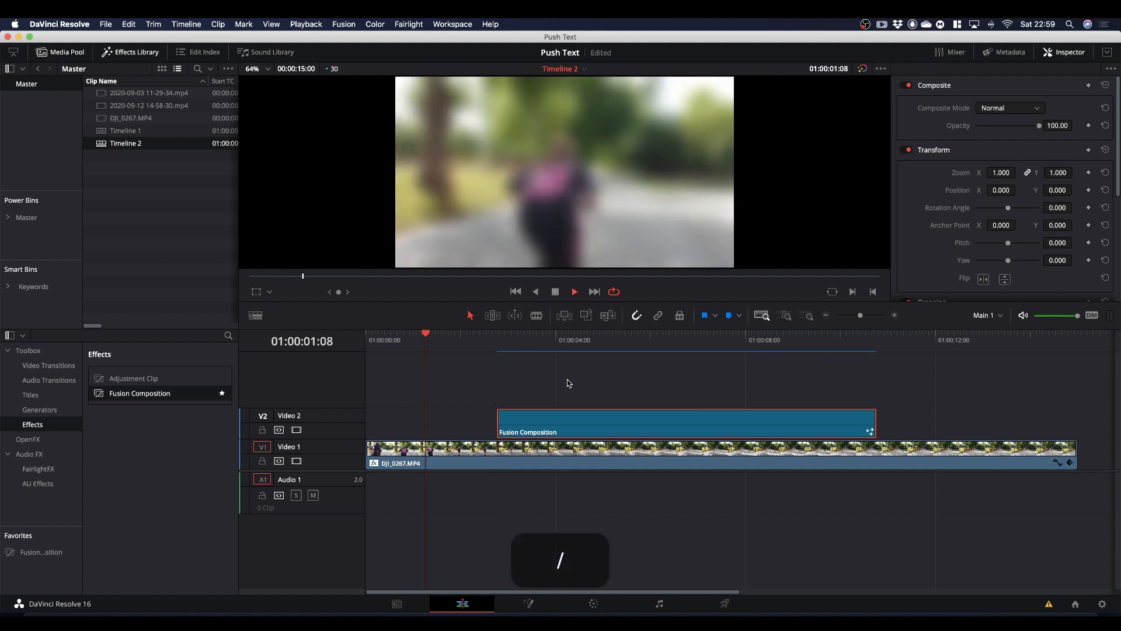